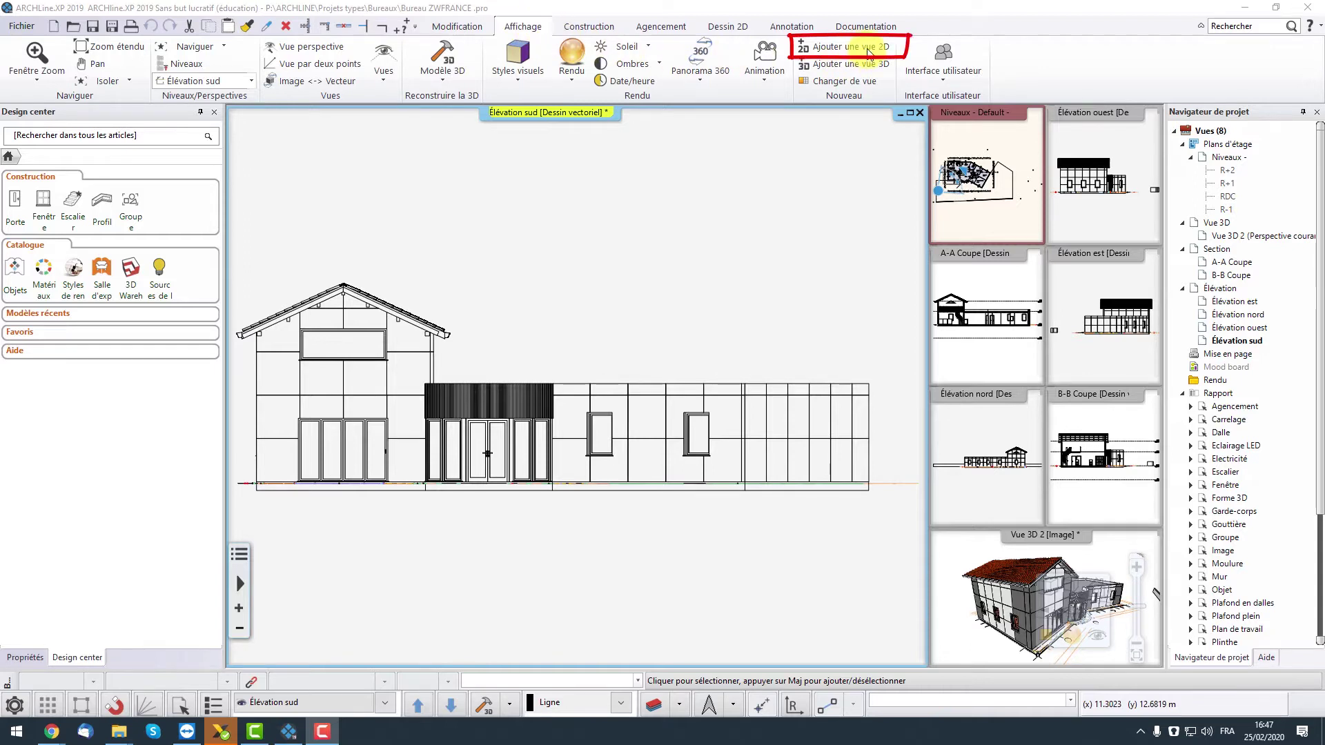
- Add a new 2D view named "DWG élévations - coupes"
{"action": "left_click", "coordinate": [869, 53]}
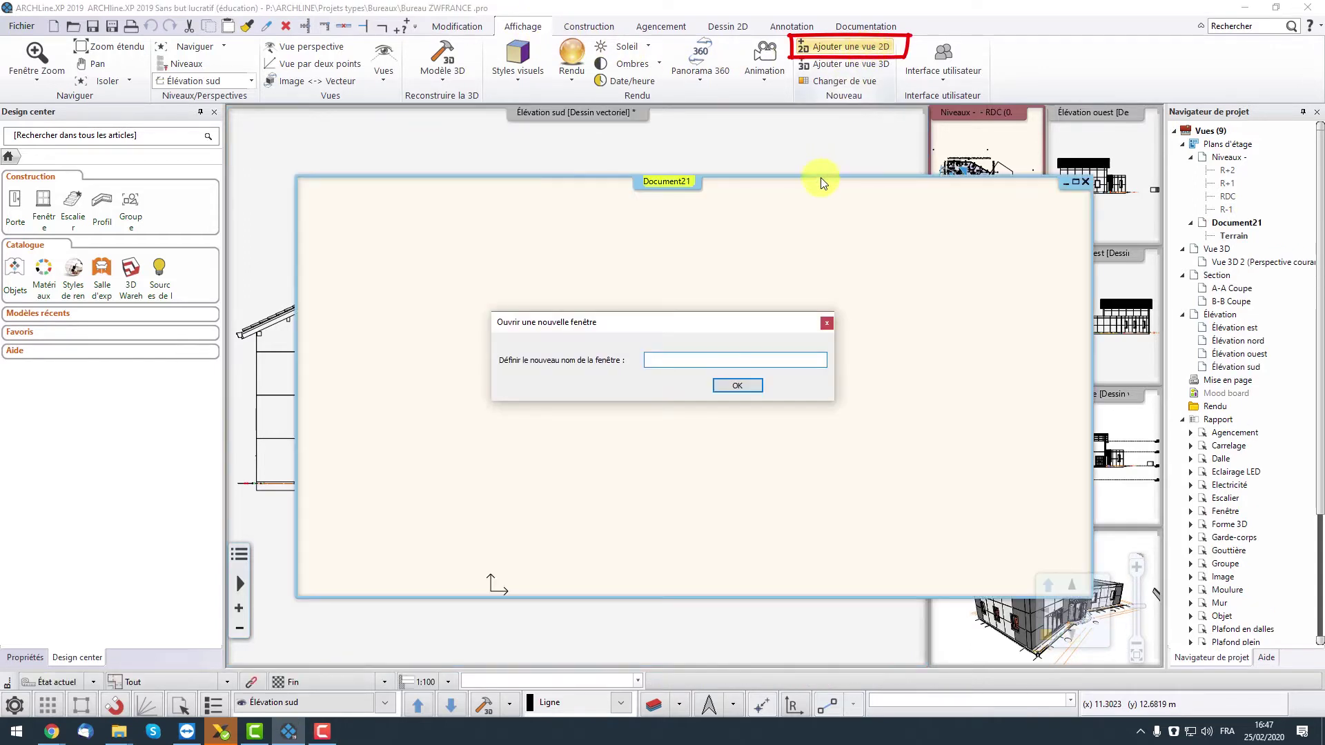
{"action": "left_click", "coordinate": [757, 357]}
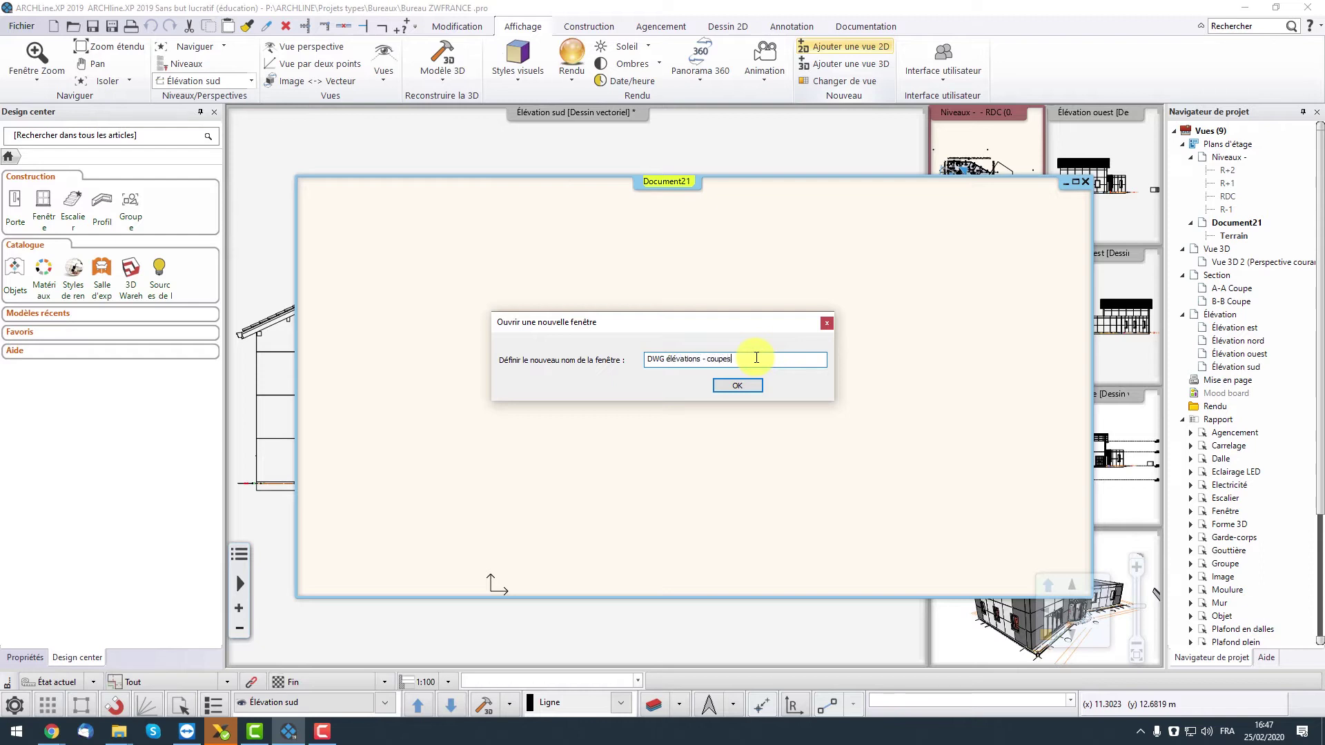
{"action": "left_click", "coordinate": [737, 386]}
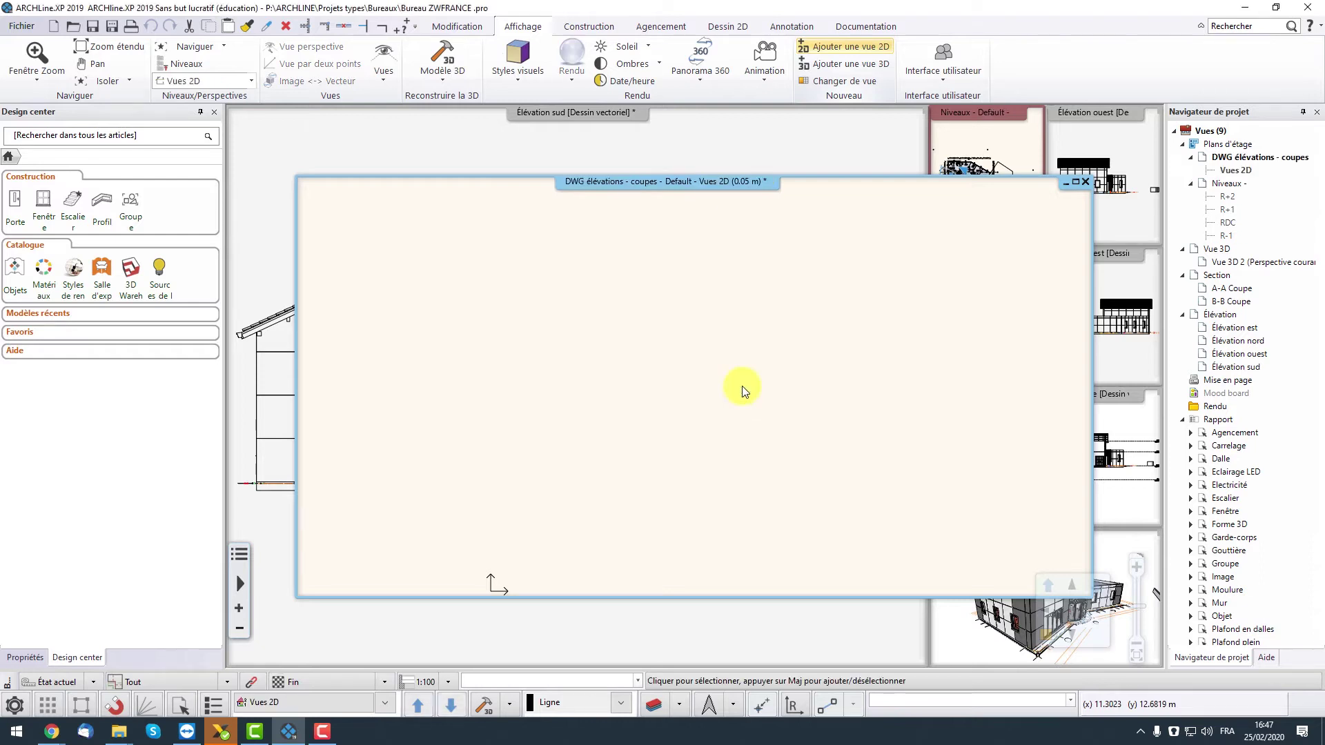
{"action": "left_click", "coordinate": [1246, 160]}
{"action": "scroll", "coordinate": [827, 382], "scroll_direction": "down", "scroll_amount": 1}
{"action": "scroll", "coordinate": [827, 381], "scroll_direction": "down", "scroll_amount": 2}
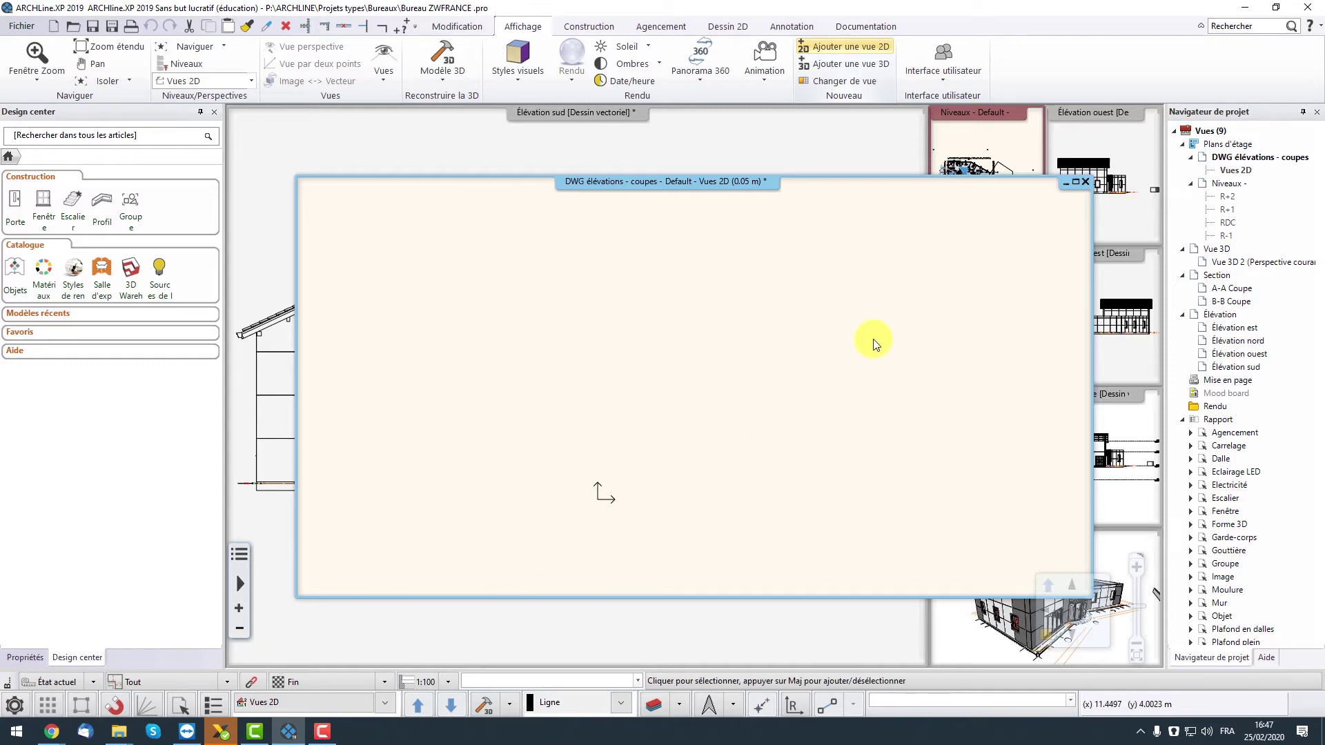
- Copy the whole A-A Coupe section drawing, using the floor slab's lower-left corner as the reference point
{"action": "double_click", "coordinate": [1232, 289]}
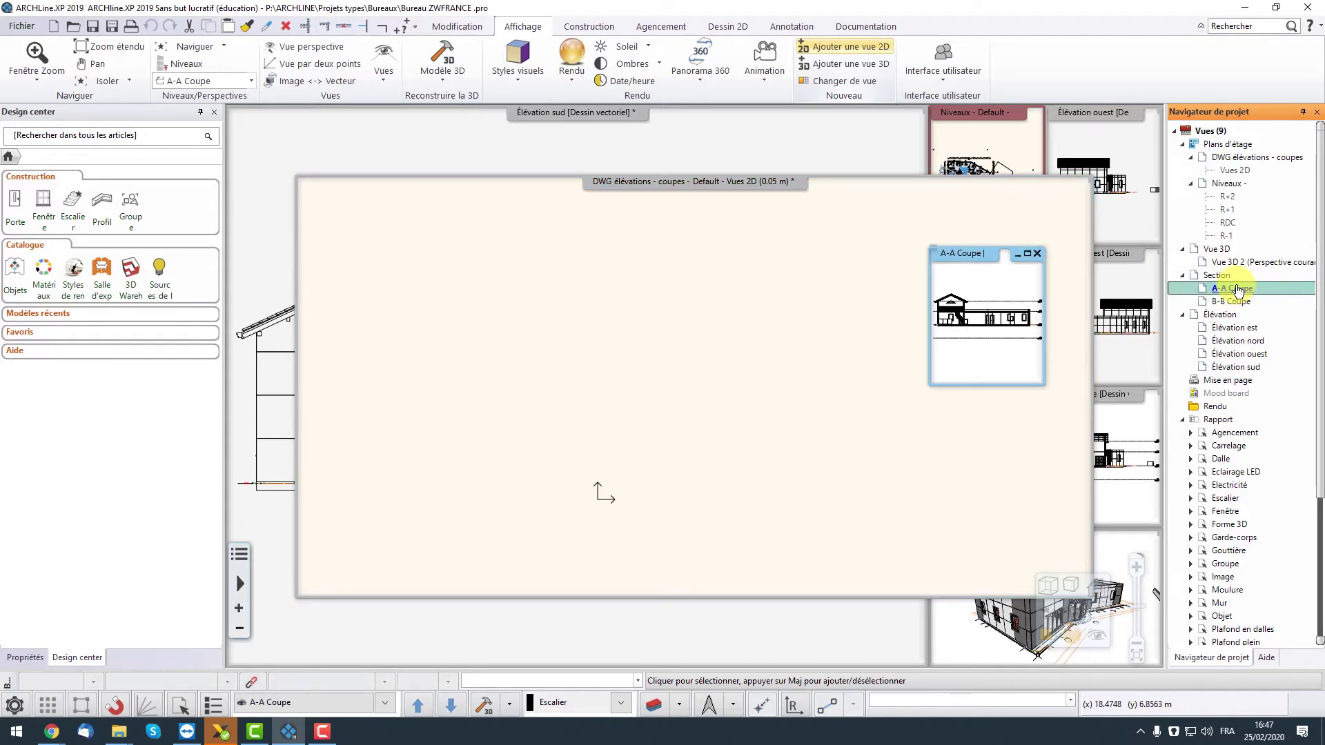
{"action": "left_click", "coordinate": [1028, 254]}
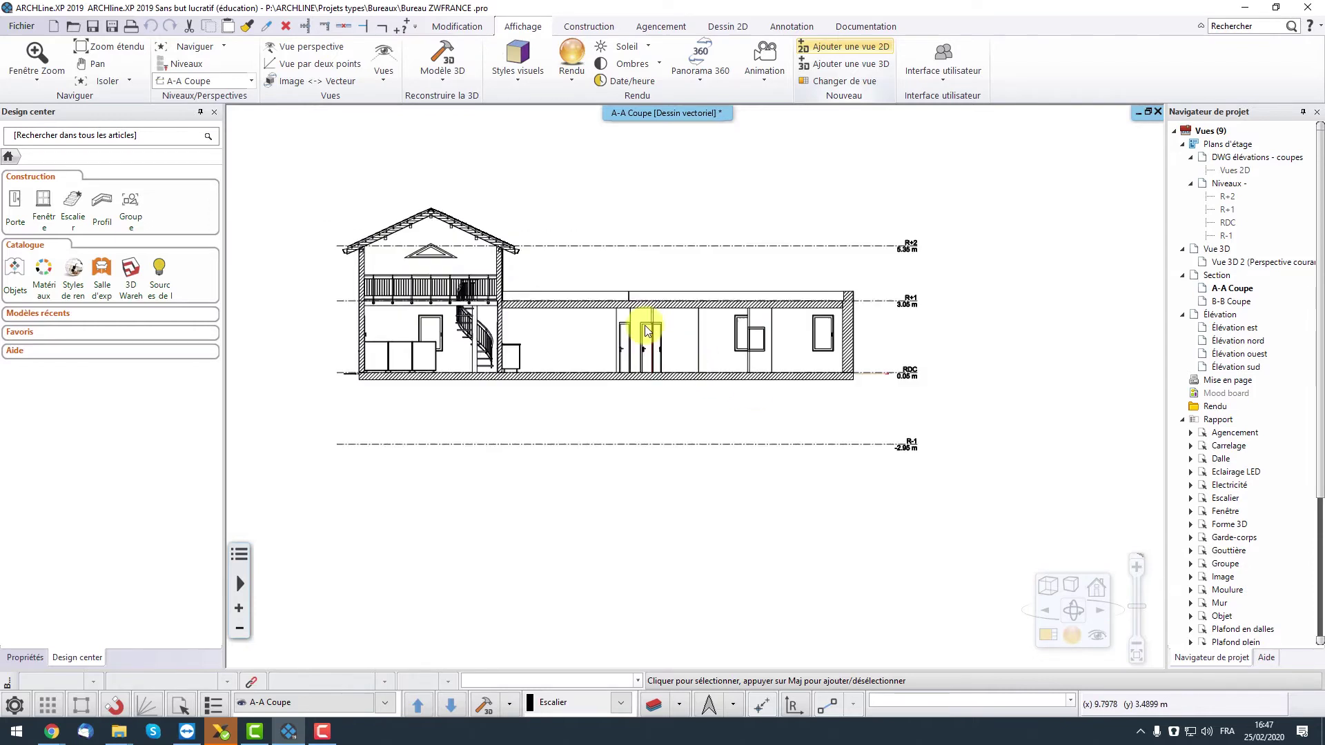
{"action": "left_click", "coordinate": [236, 158]}
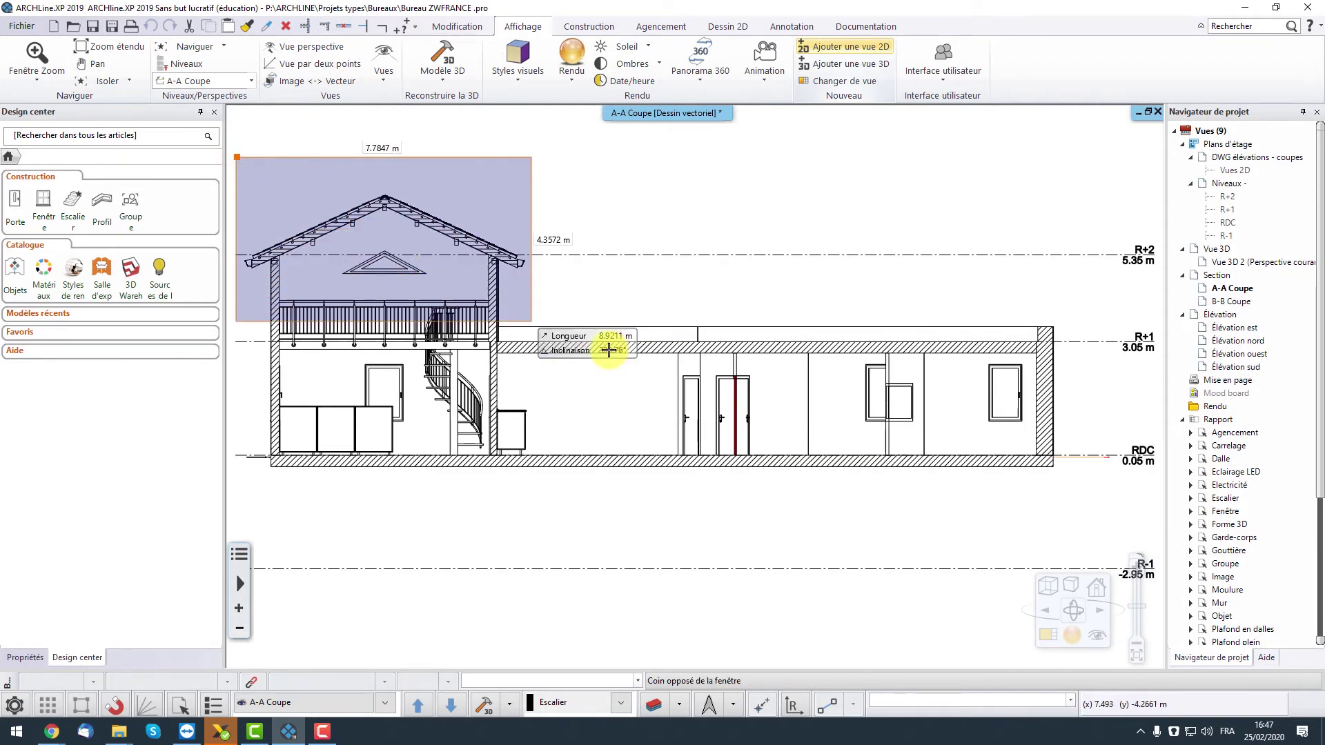
{"action": "left_click", "coordinate": [1074, 509]}
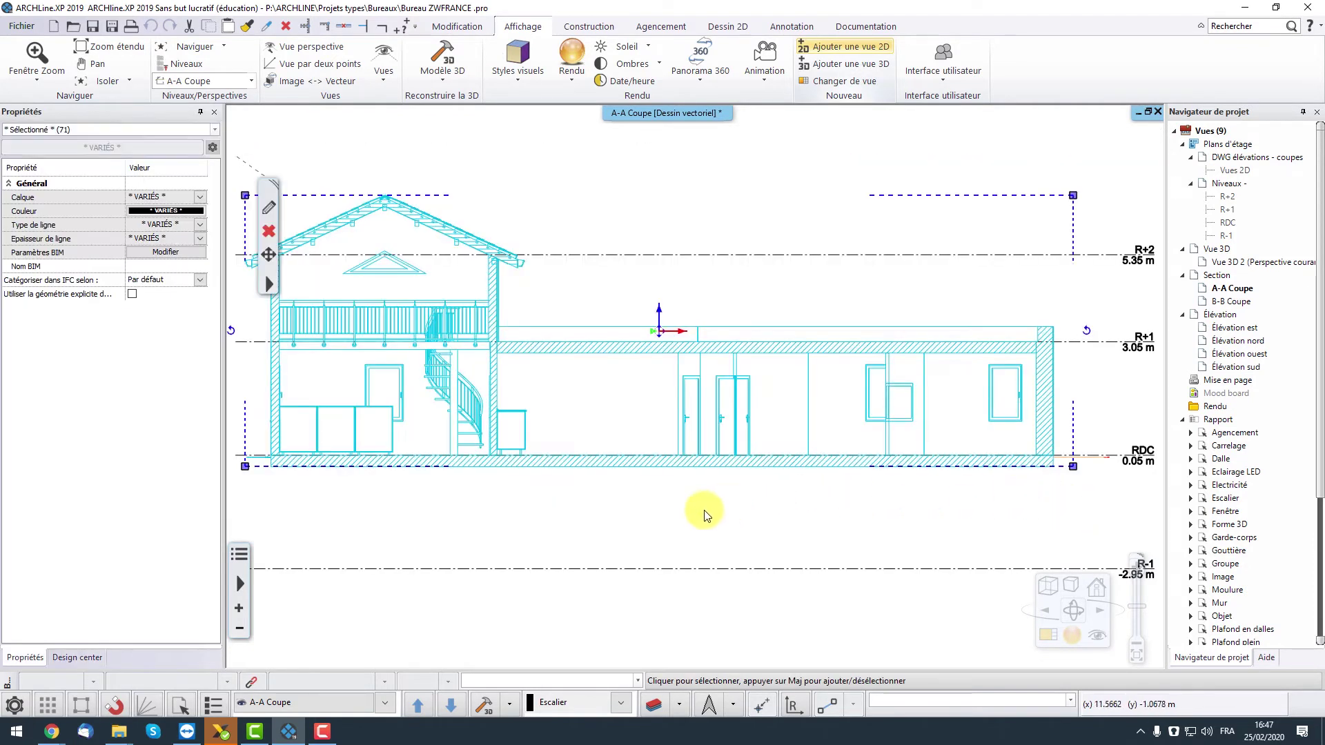
{"action": "key", "text": "ctrl+c"}
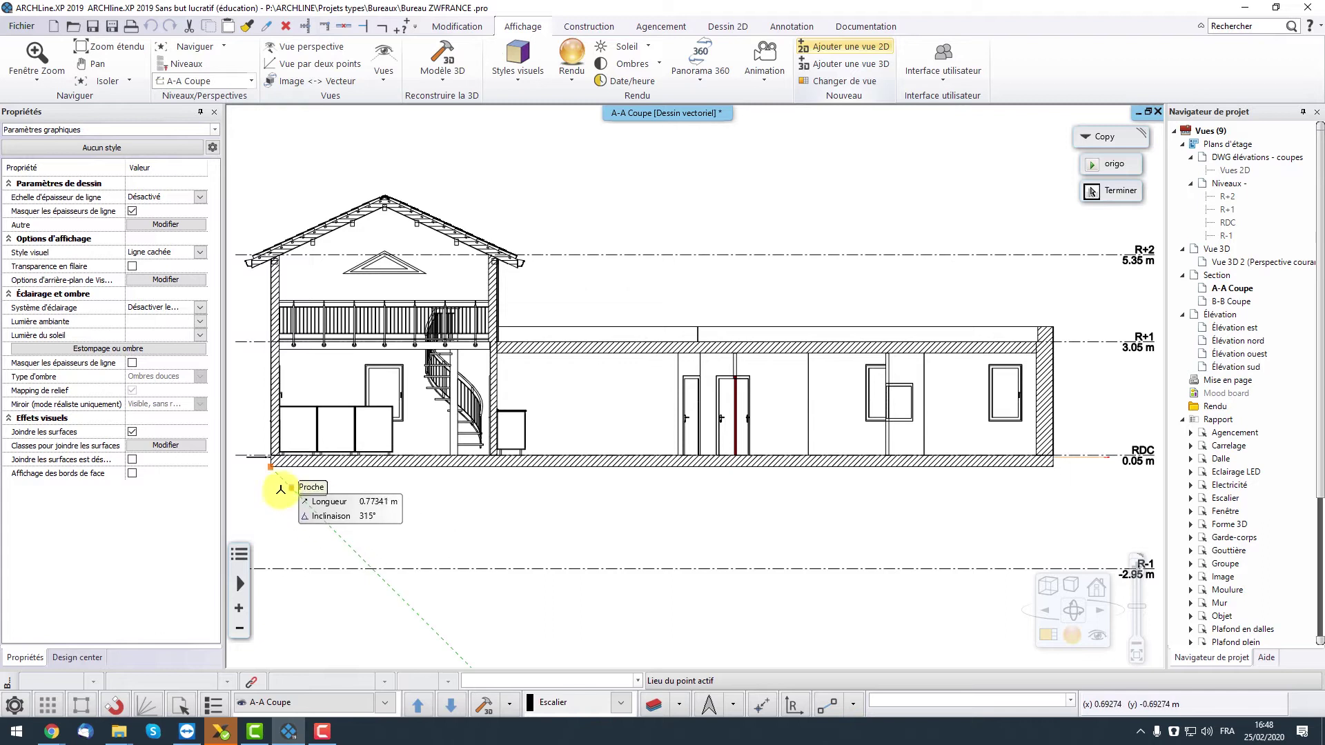
{"action": "left_click", "coordinate": [271, 465]}
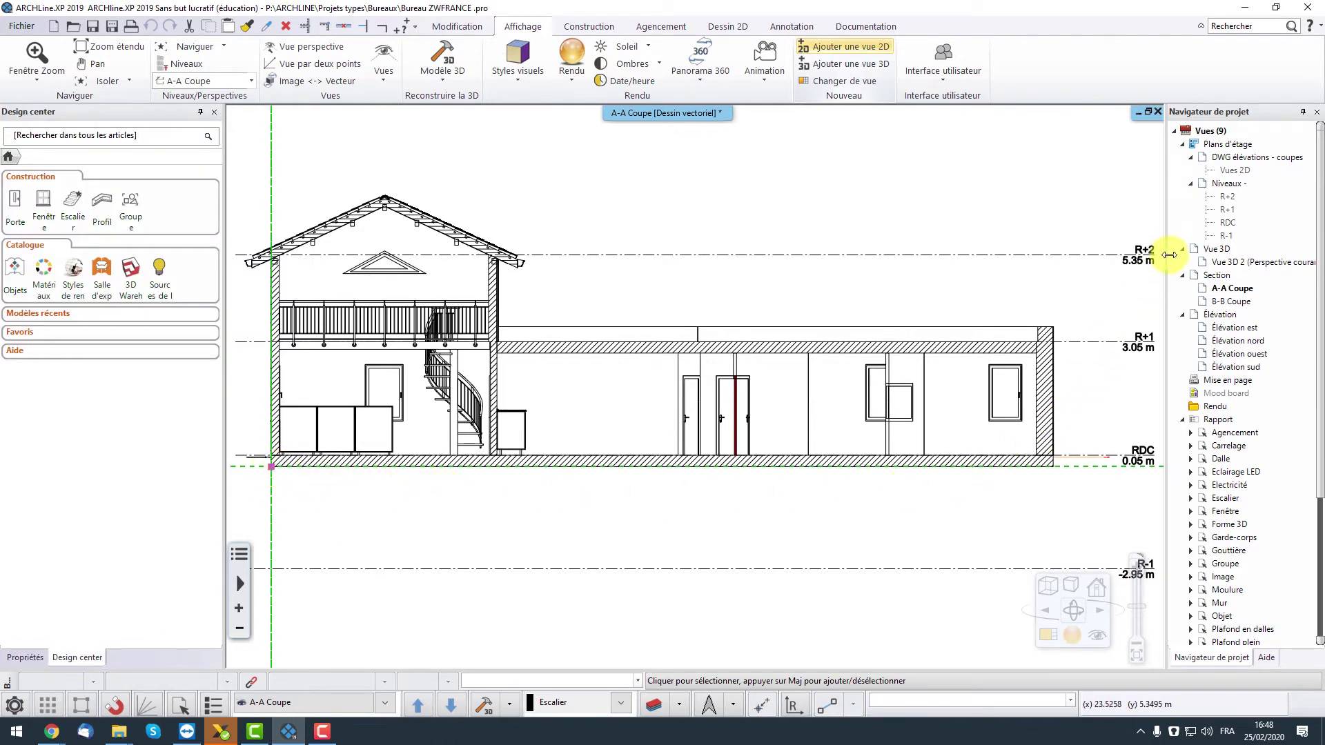
- Paste the copied A-A section at the origin of the Vues 2D floor in DWG élévations - coupes
{"action": "double_click", "coordinate": [1234, 171]}
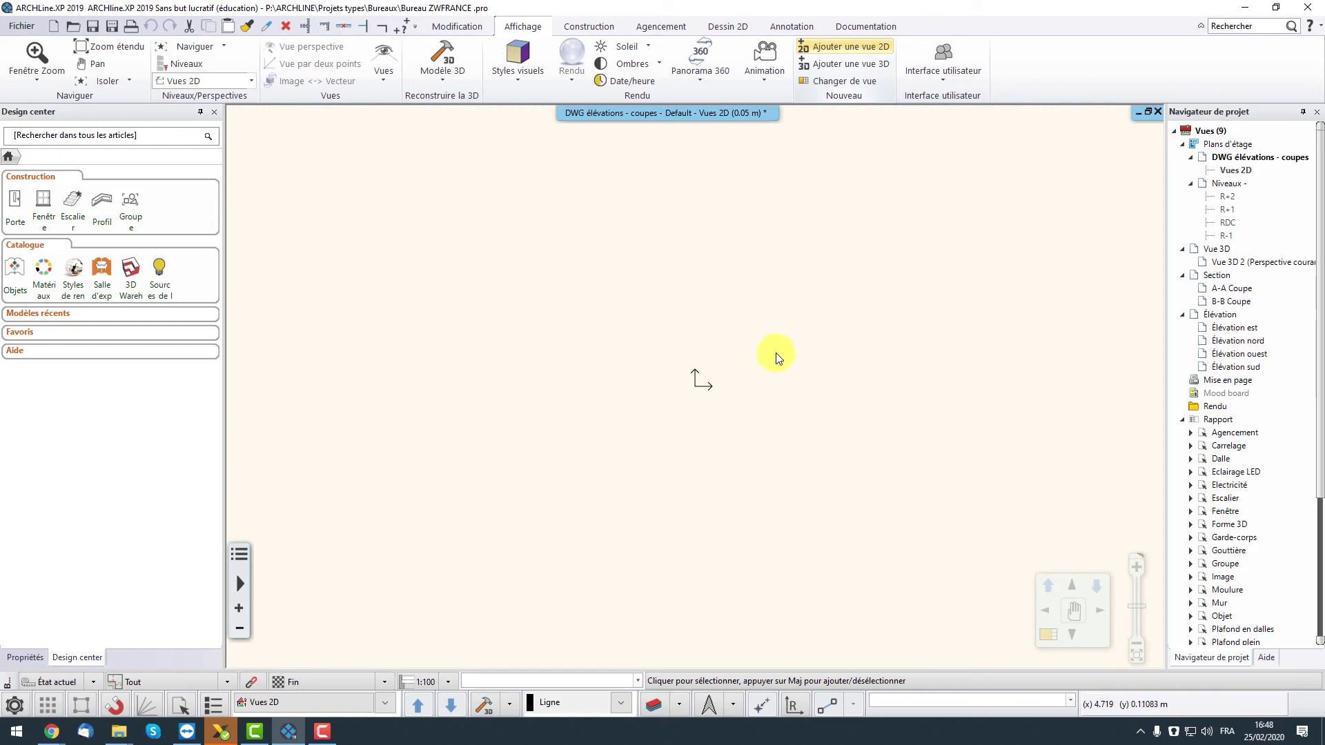
{"action": "key", "text": "ctrl+v"}
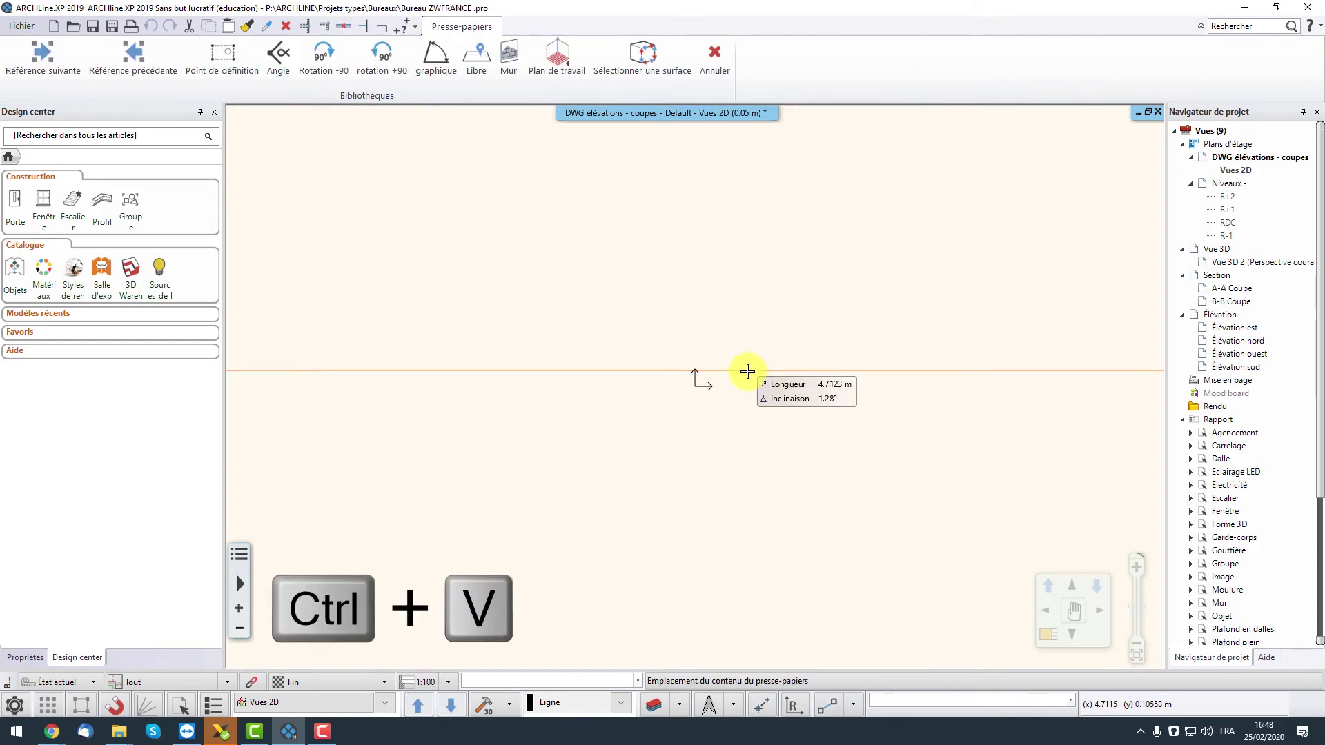
{"action": "left_click", "coordinate": [719, 377]}
{"action": "scroll", "coordinate": [740, 429], "scroll_direction": "down", "scroll_amount": 4}
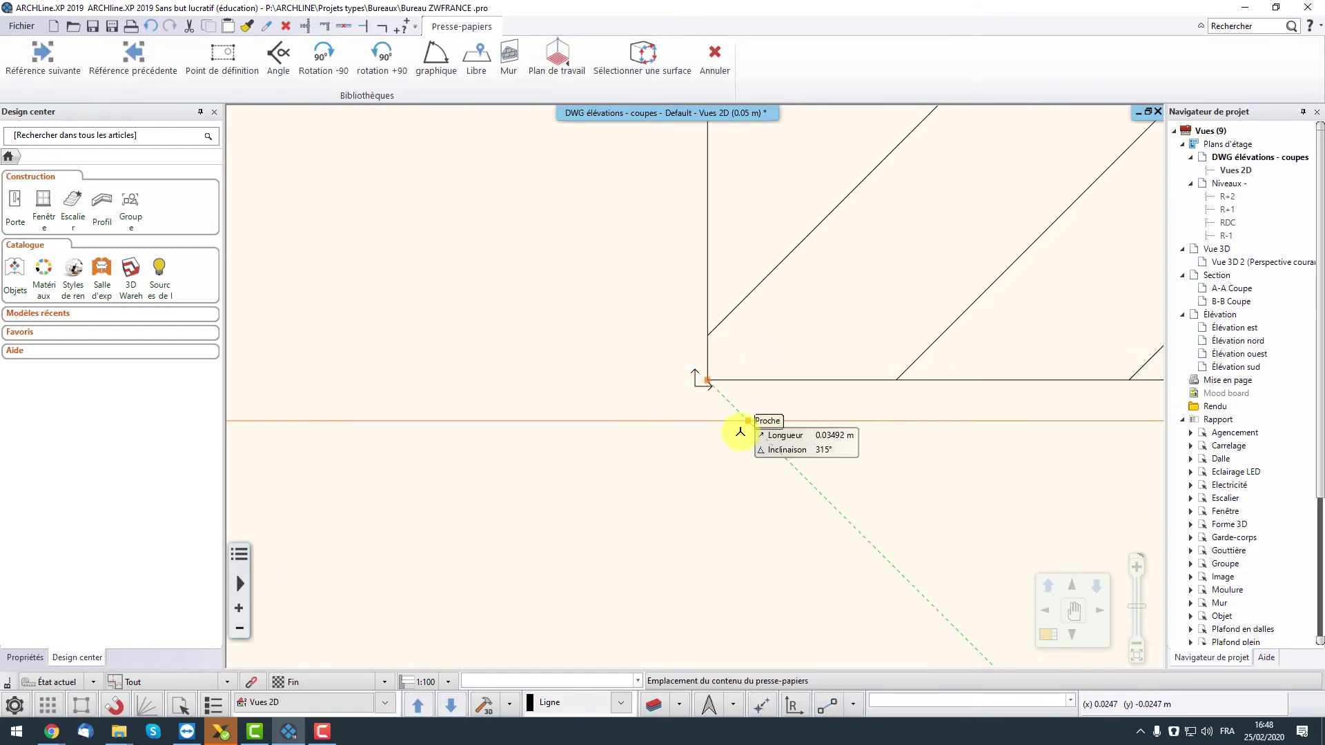
{"action": "scroll", "coordinate": [752, 469], "scroll_direction": "down", "scroll_amount": 6}
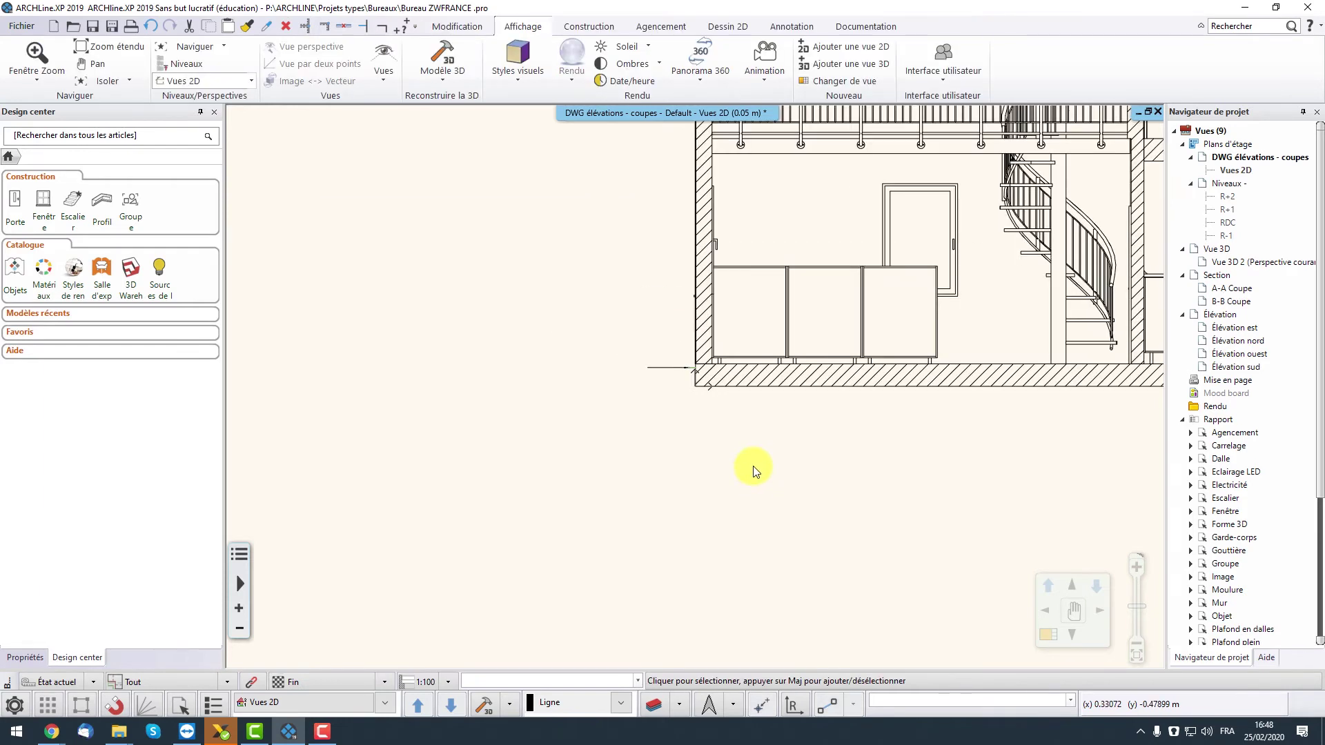
{"action": "middle_click_drag", "start_coordinate": [752, 468], "coordinate": [408, 509]}
{"action": "scroll", "coordinate": [408, 509], "scroll_direction": "down", "scroll_amount": 2}
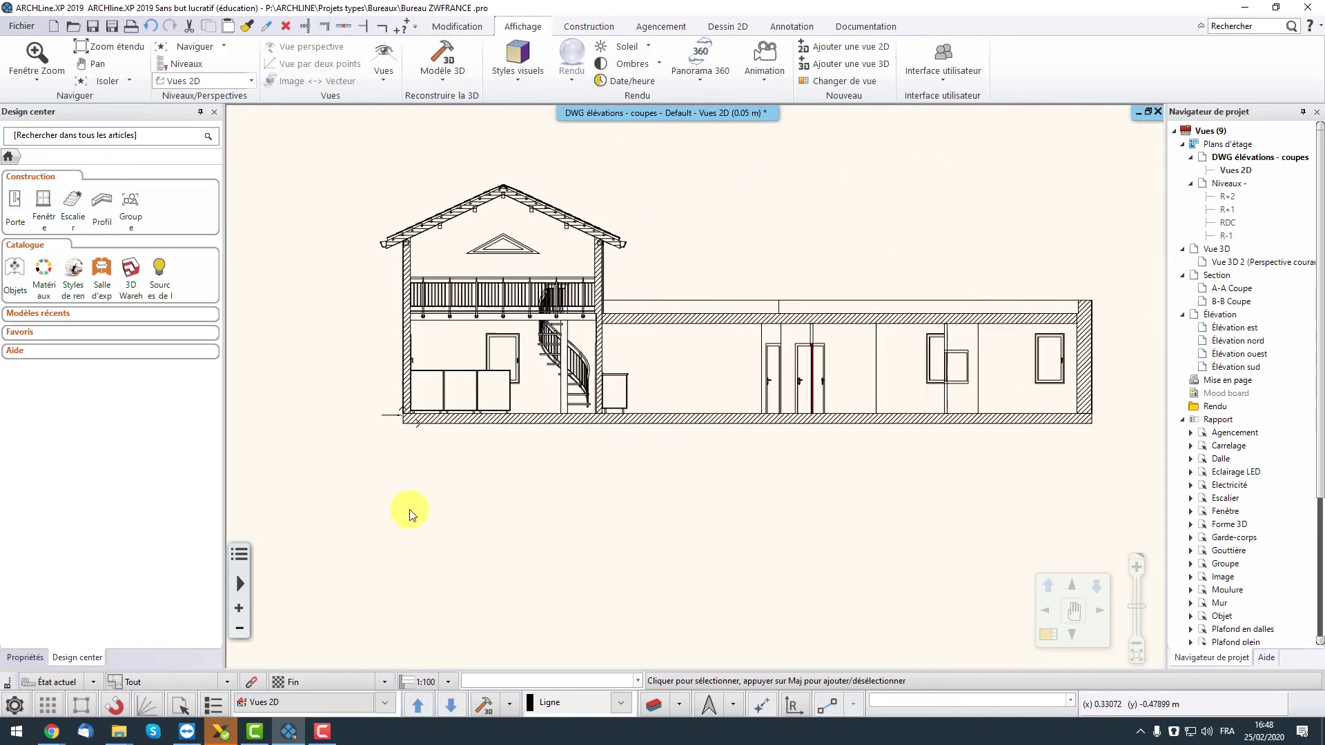
- Inspect the triangular gable window's parameters in the A-A Coupe view and close them without changes
{"action": "double_click", "coordinate": [1232, 289]}
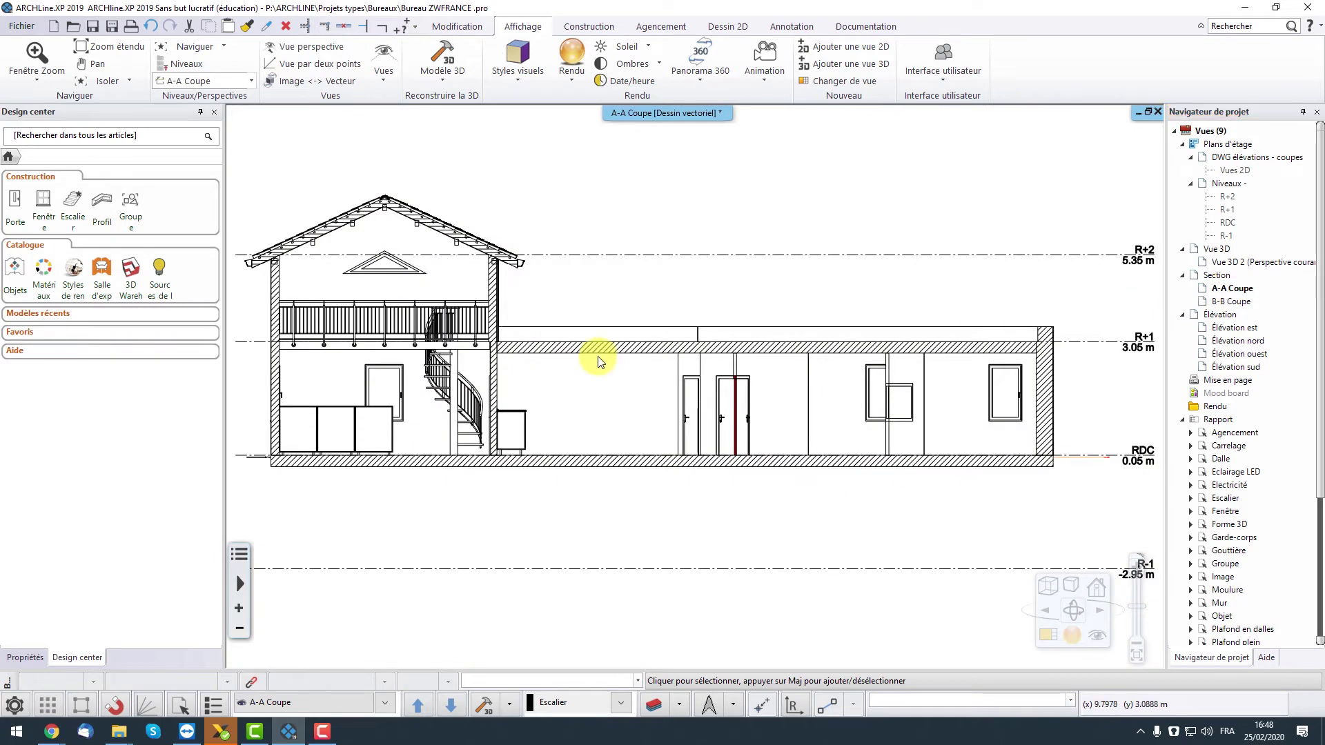
{"action": "double_click", "coordinate": [1236, 170]}
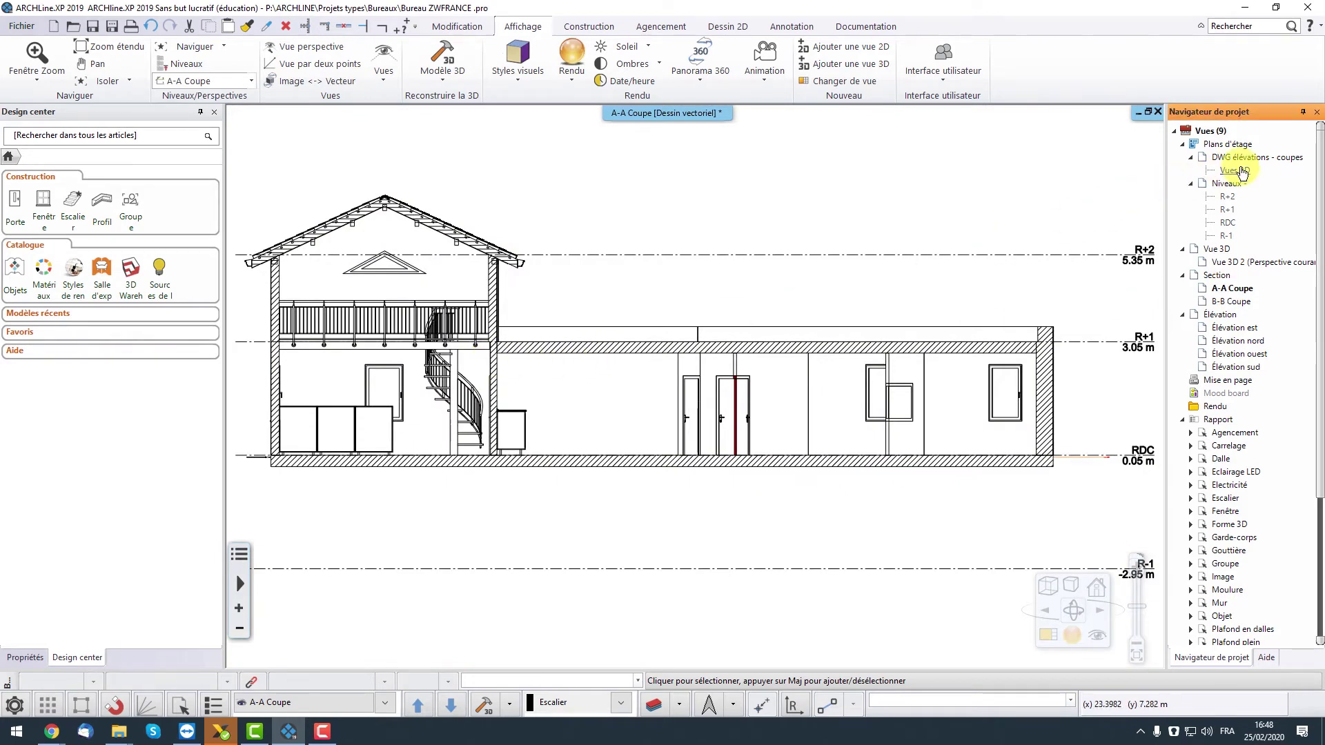
{"action": "double_click", "coordinate": [1234, 289]}
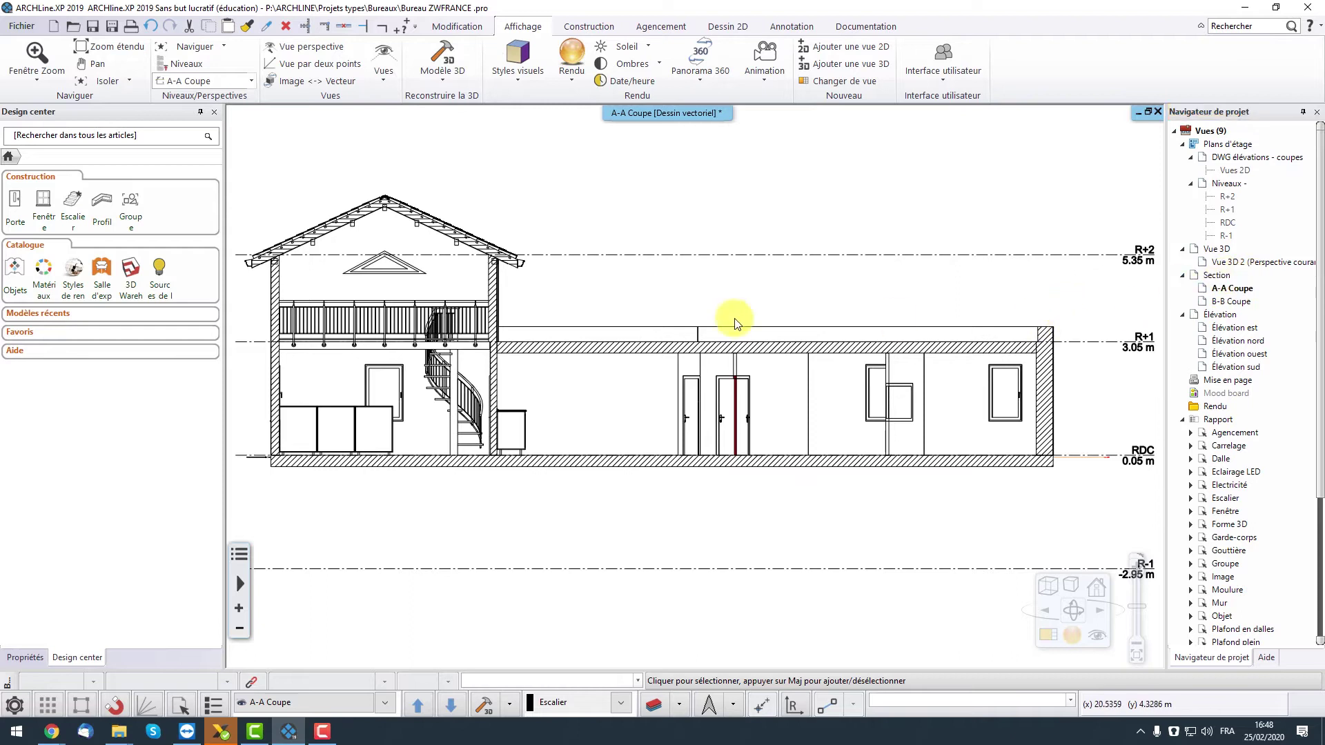
{"action": "scroll", "coordinate": [396, 324], "scroll_direction": "up", "scroll_amount": 5}
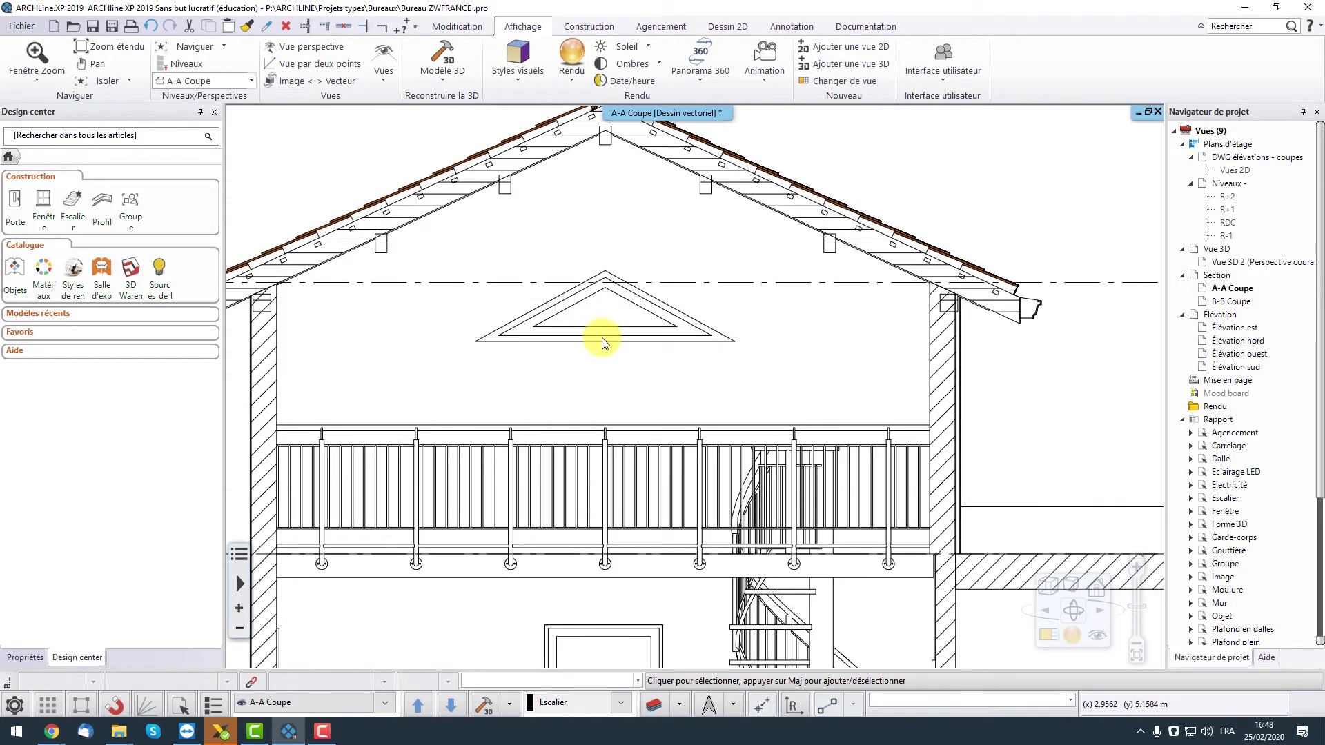
{"action": "left_click", "coordinate": [602, 339]}
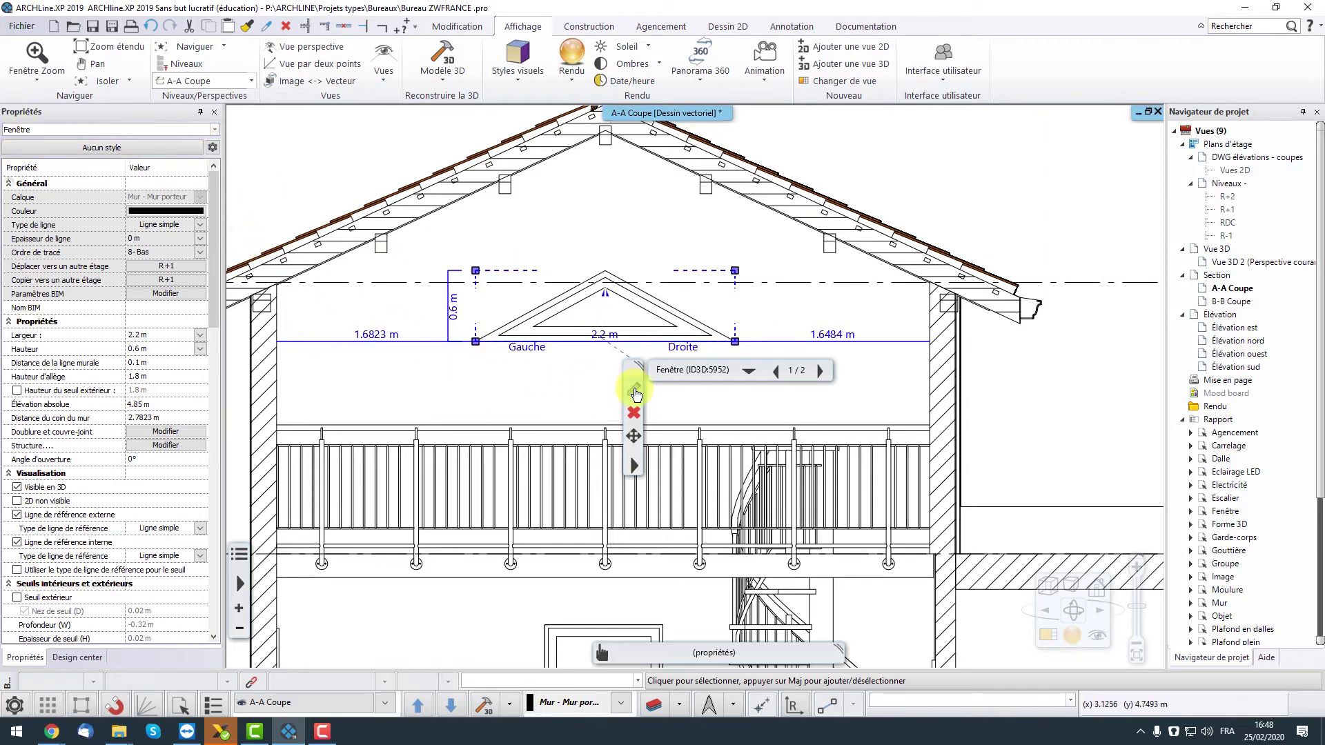
{"action": "left_click", "coordinate": [635, 391]}
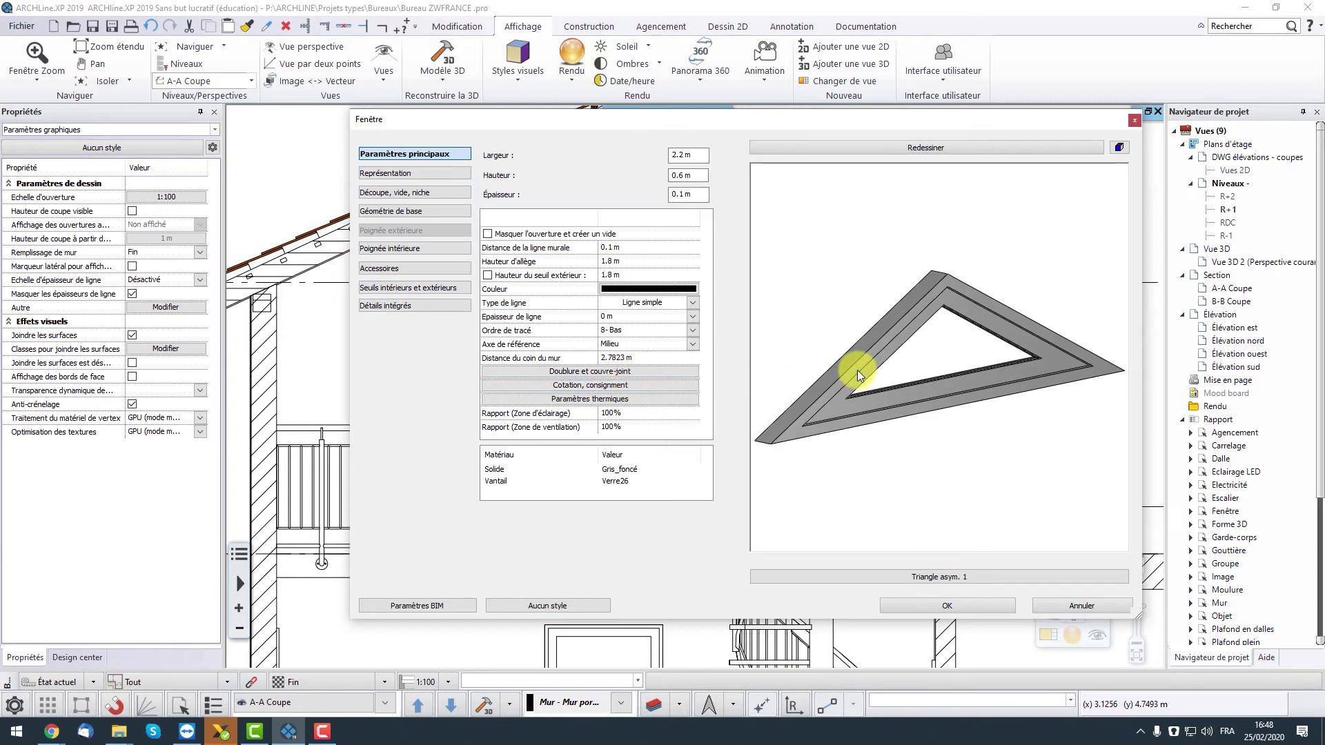
{"action": "left_click", "coordinate": [1134, 122]}
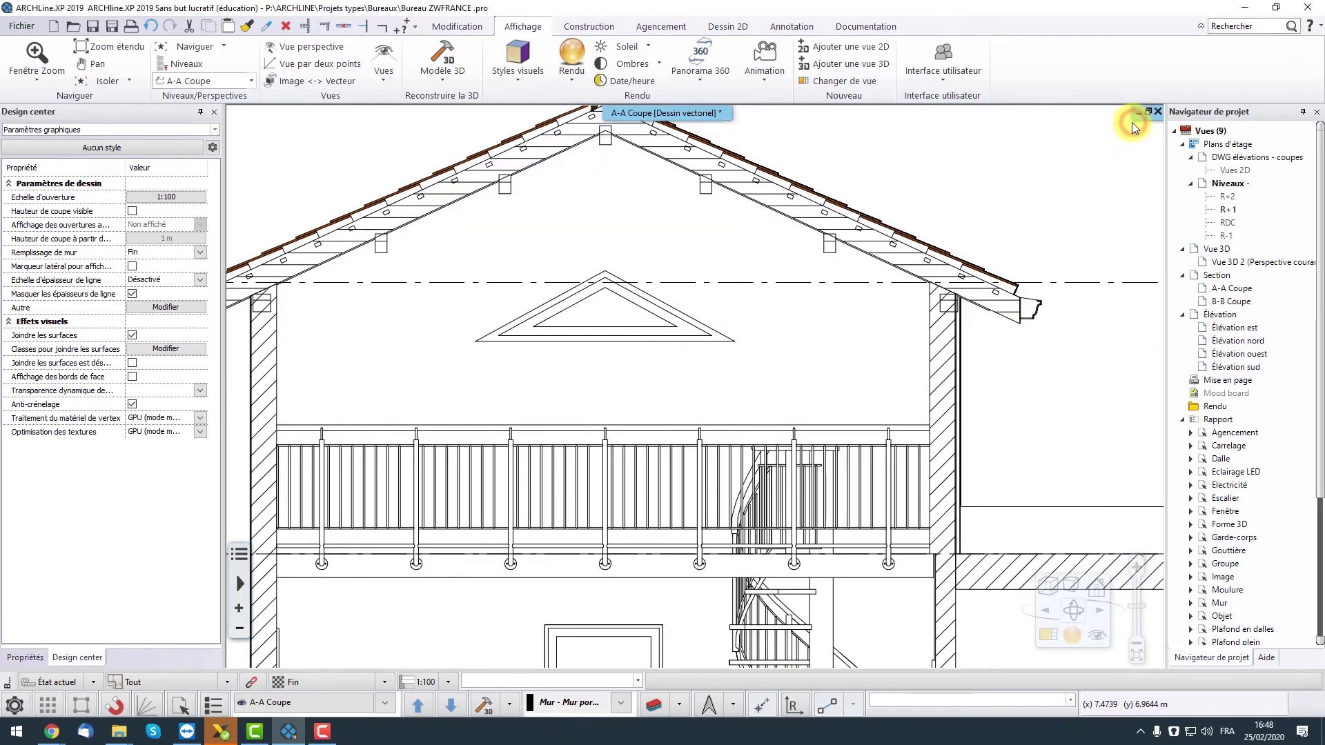
- Check the object type of the triangular window's outlines in the pasted section in Vues 2D, then deselect them
{"action": "double_click", "coordinate": [1232, 171]}
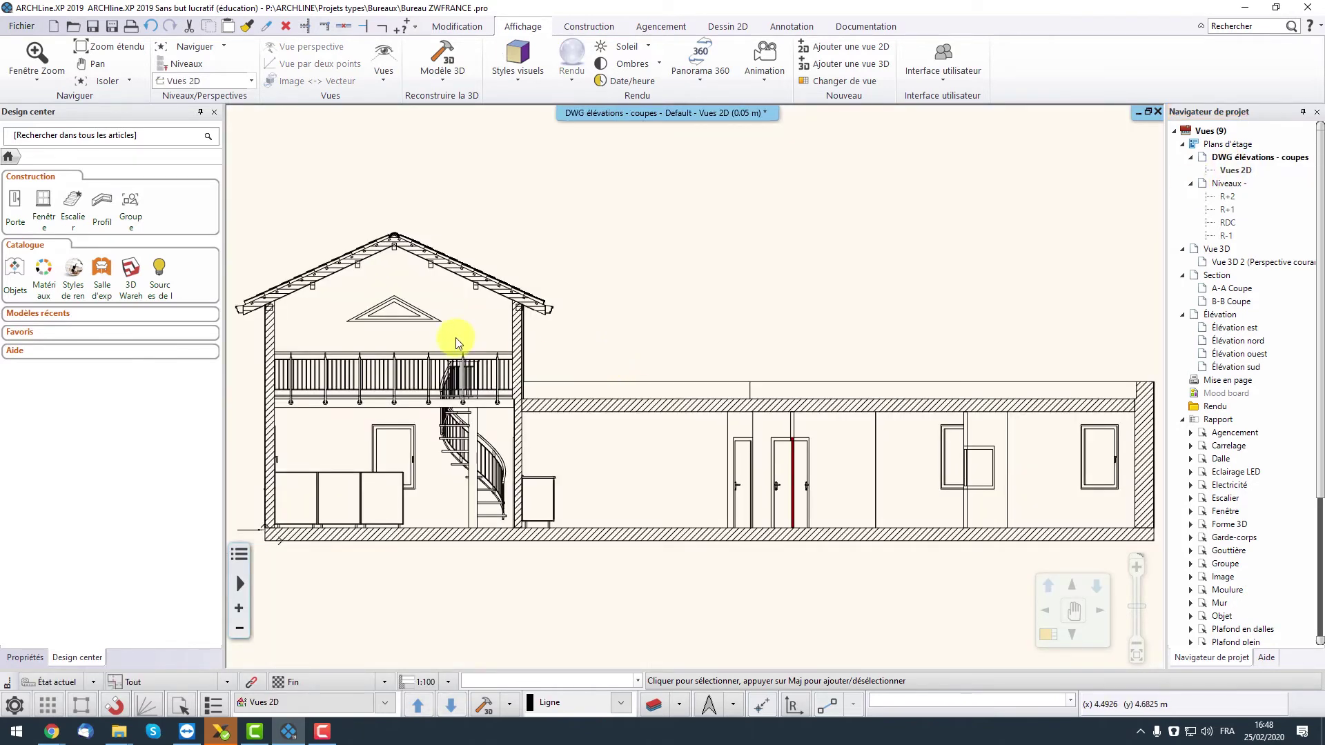
{"action": "scroll", "coordinate": [459, 339], "scroll_direction": "up", "scroll_amount": 7}
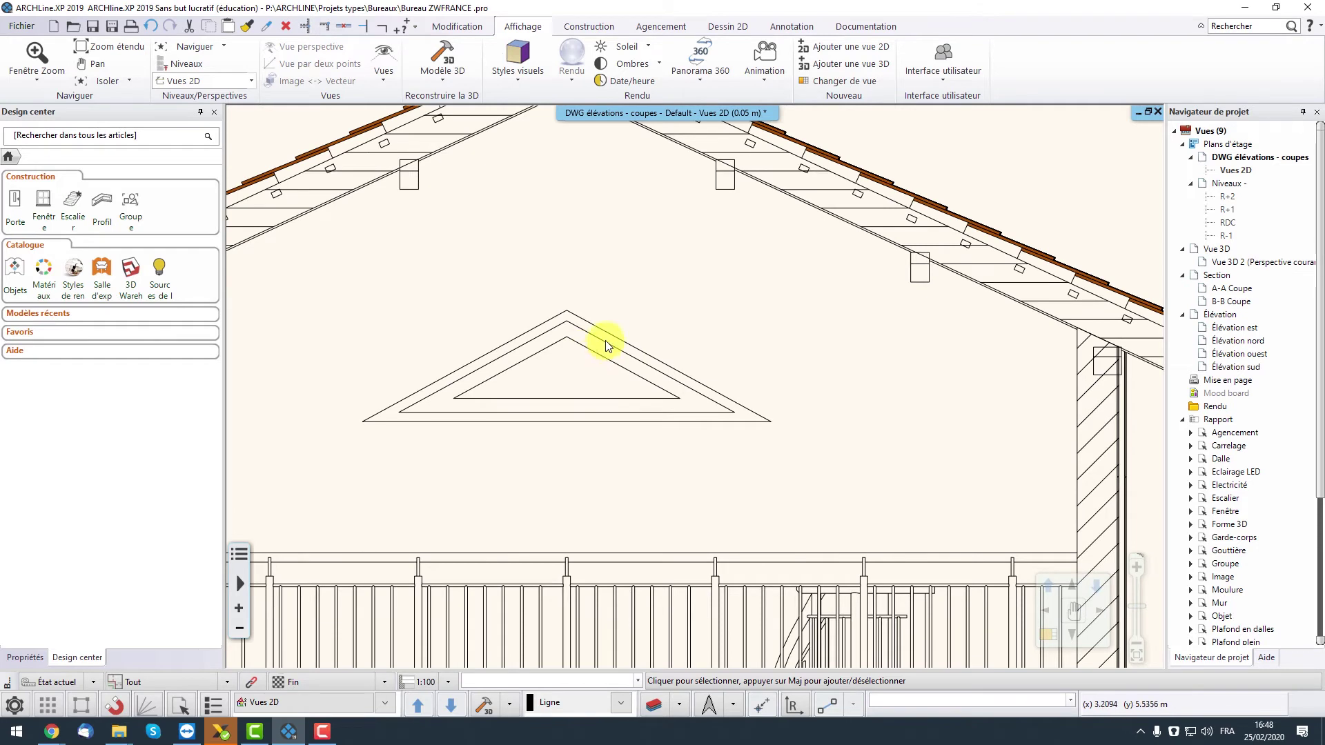
{"action": "left_click", "coordinate": [607, 334]}
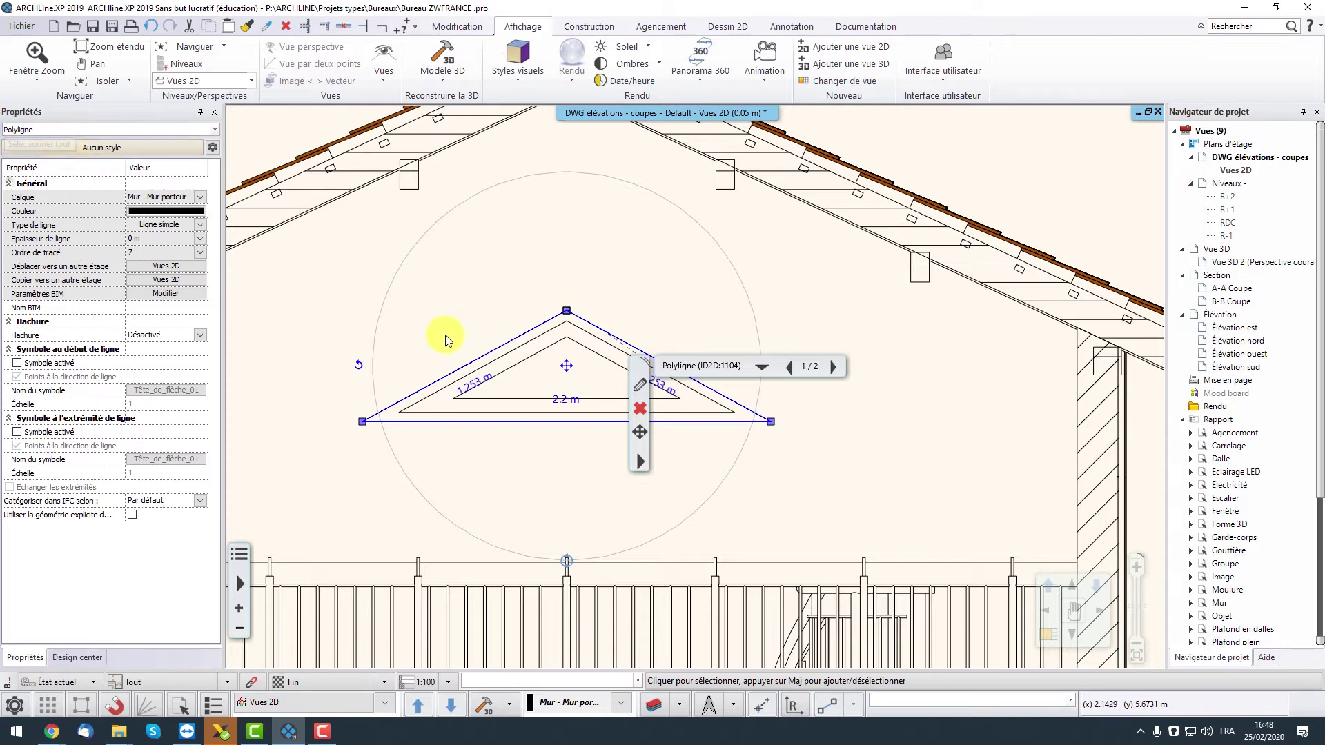
{"action": "left_click", "coordinate": [500, 353]}
{"action": "scroll", "coordinate": [516, 376], "scroll_direction": "down", "scroll_amount": 1}
{"action": "scroll", "coordinate": [514, 373], "scroll_direction": "down", "scroll_amount": 4}
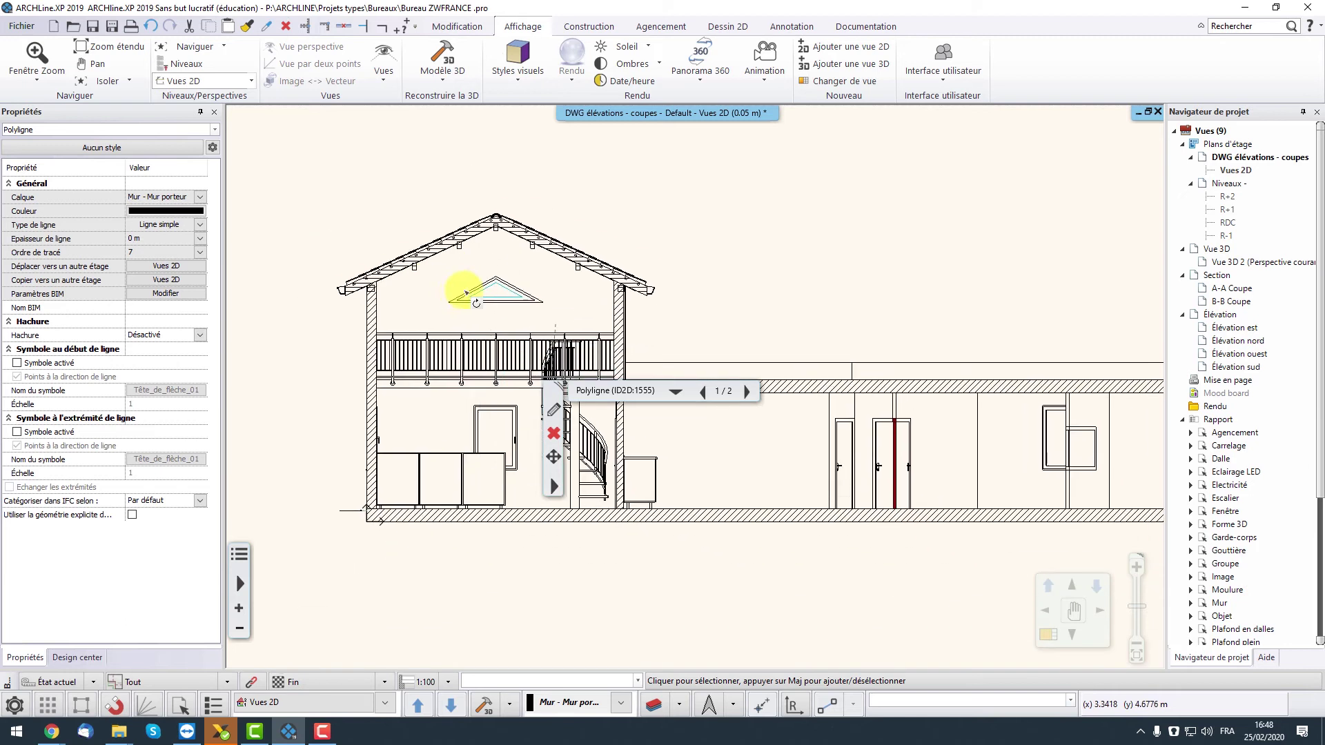
{"action": "left_click", "coordinate": [785, 269]}
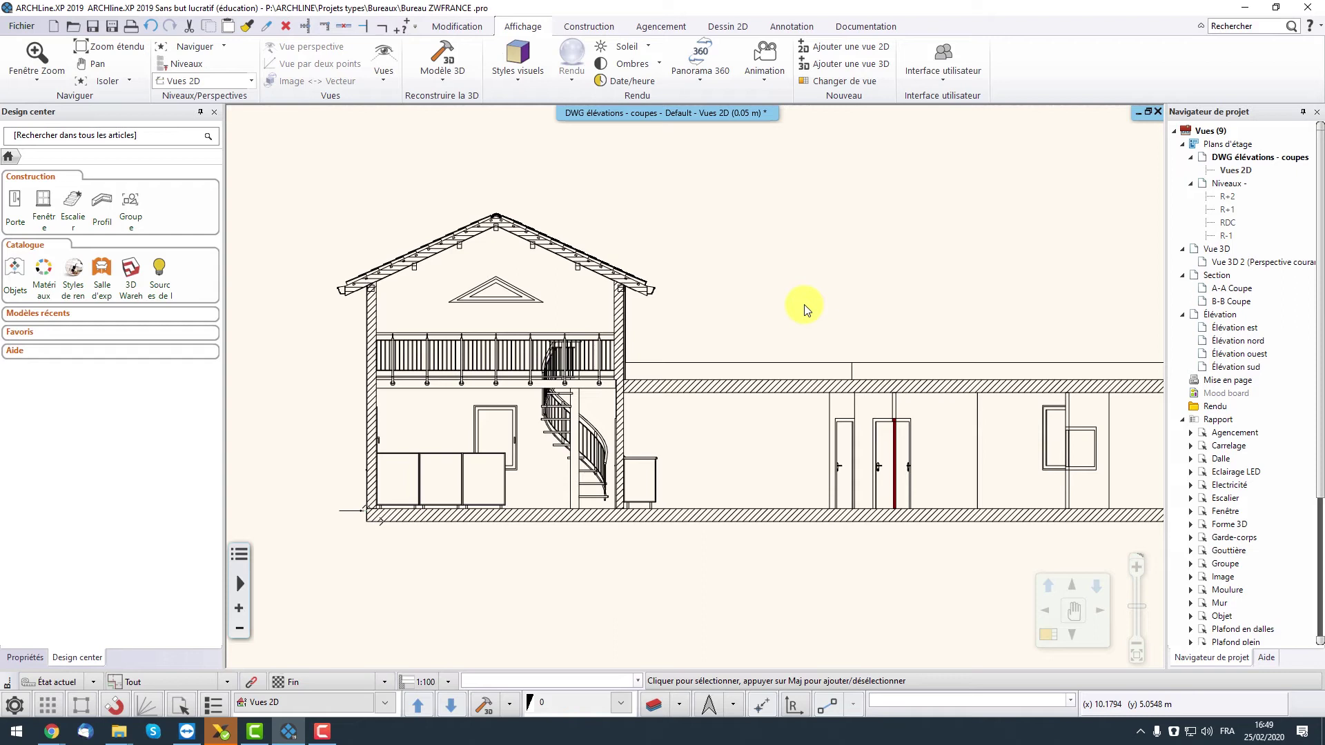
{"action": "middle_click_drag", "start_coordinate": [877, 285], "coordinate": [769, 260]}
{"action": "scroll", "coordinate": [770, 265], "scroll_direction": "down", "scroll_amount": 1}
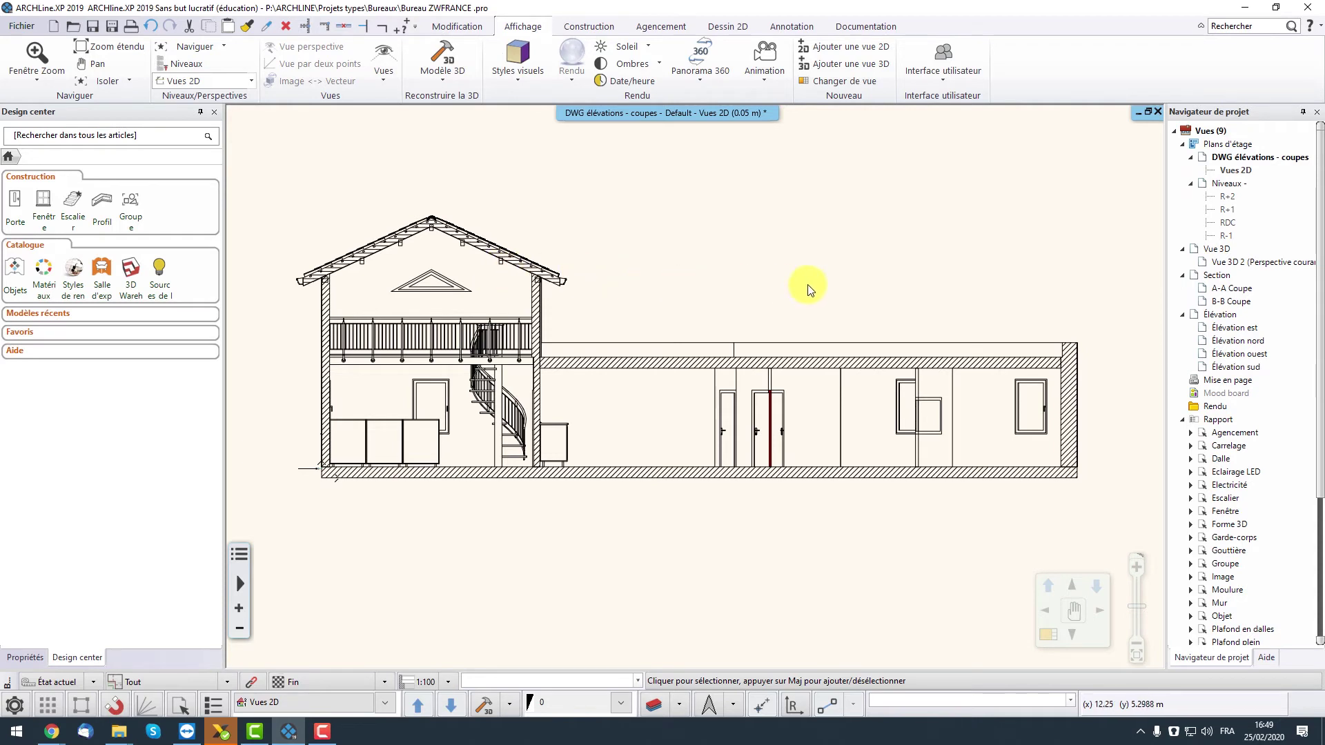
- Copy the B-B Coupe section's building drawing, using the floor slab's lower-left corner as the reference point
{"action": "double_click", "coordinate": [1231, 303]}
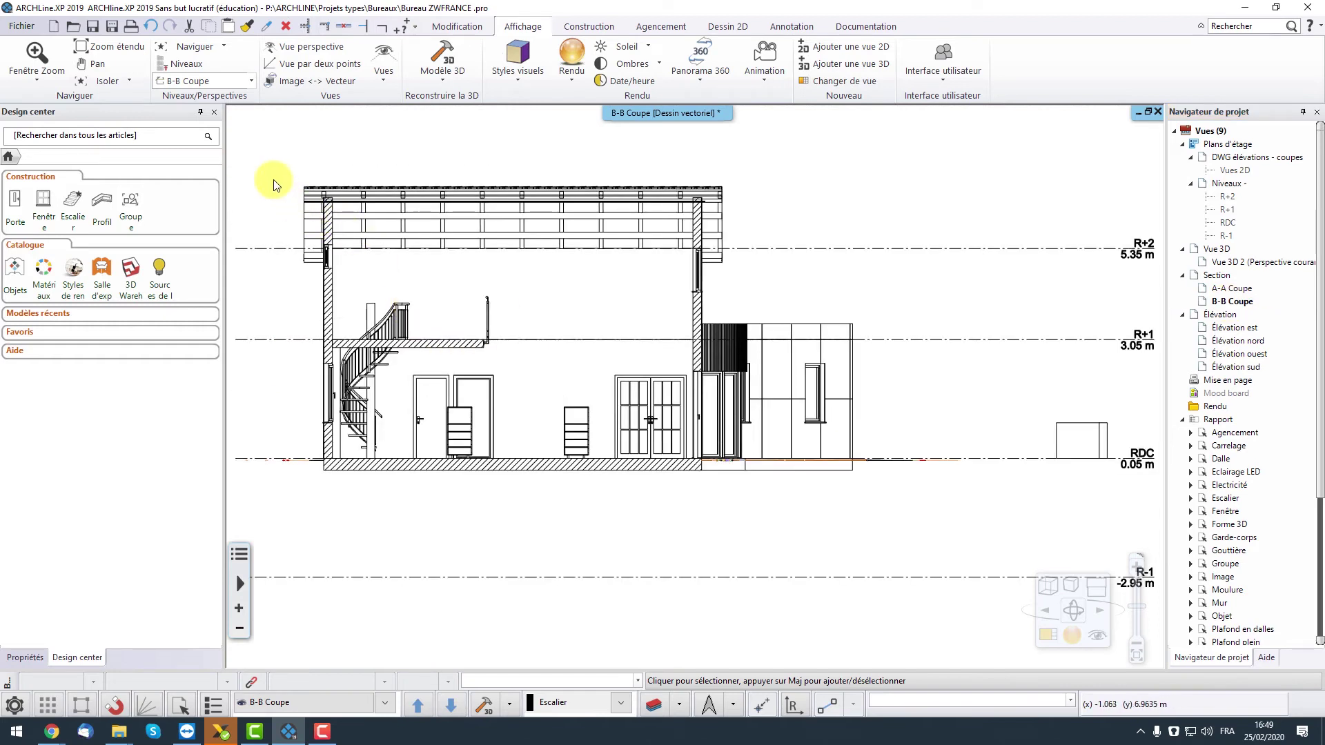
{"action": "scroll", "coordinate": [275, 173], "scroll_direction": "down", "scroll_amount": 1}
{"action": "left_click", "coordinate": [311, 161]}
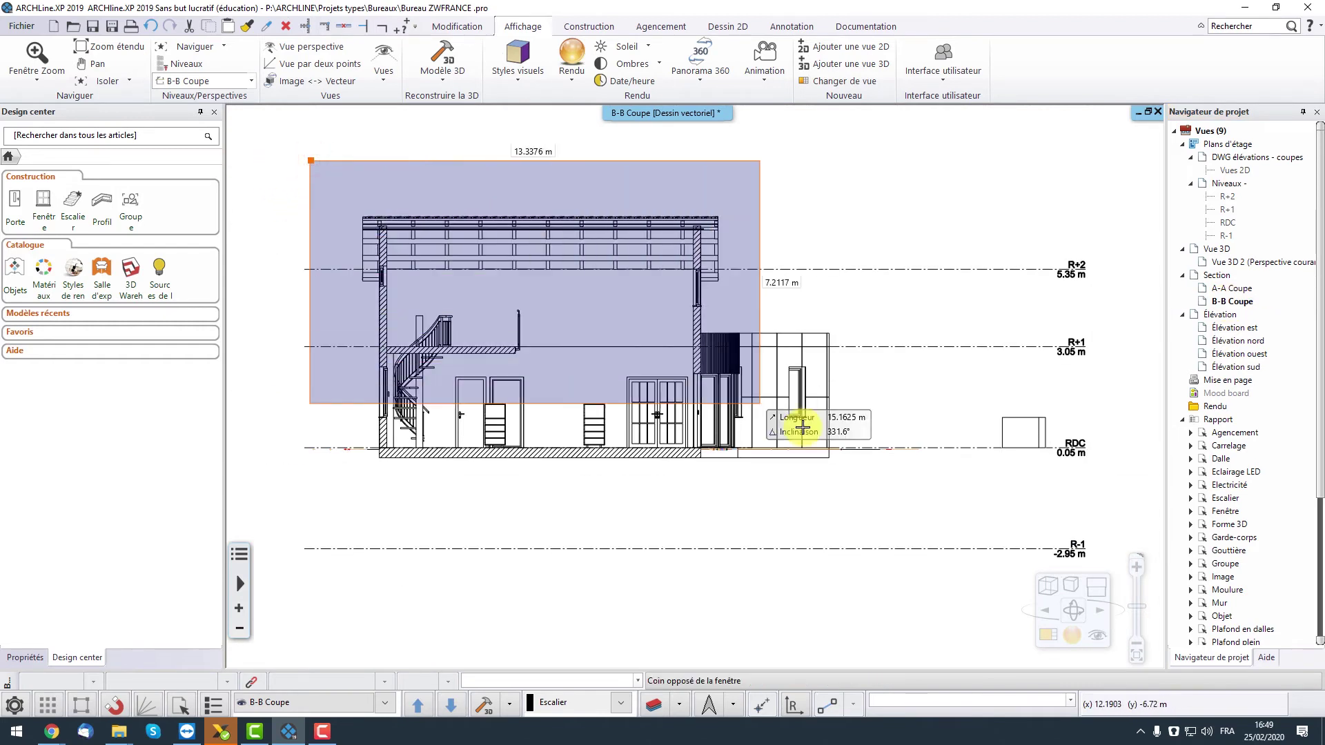
{"action": "left_click", "coordinate": [892, 488]}
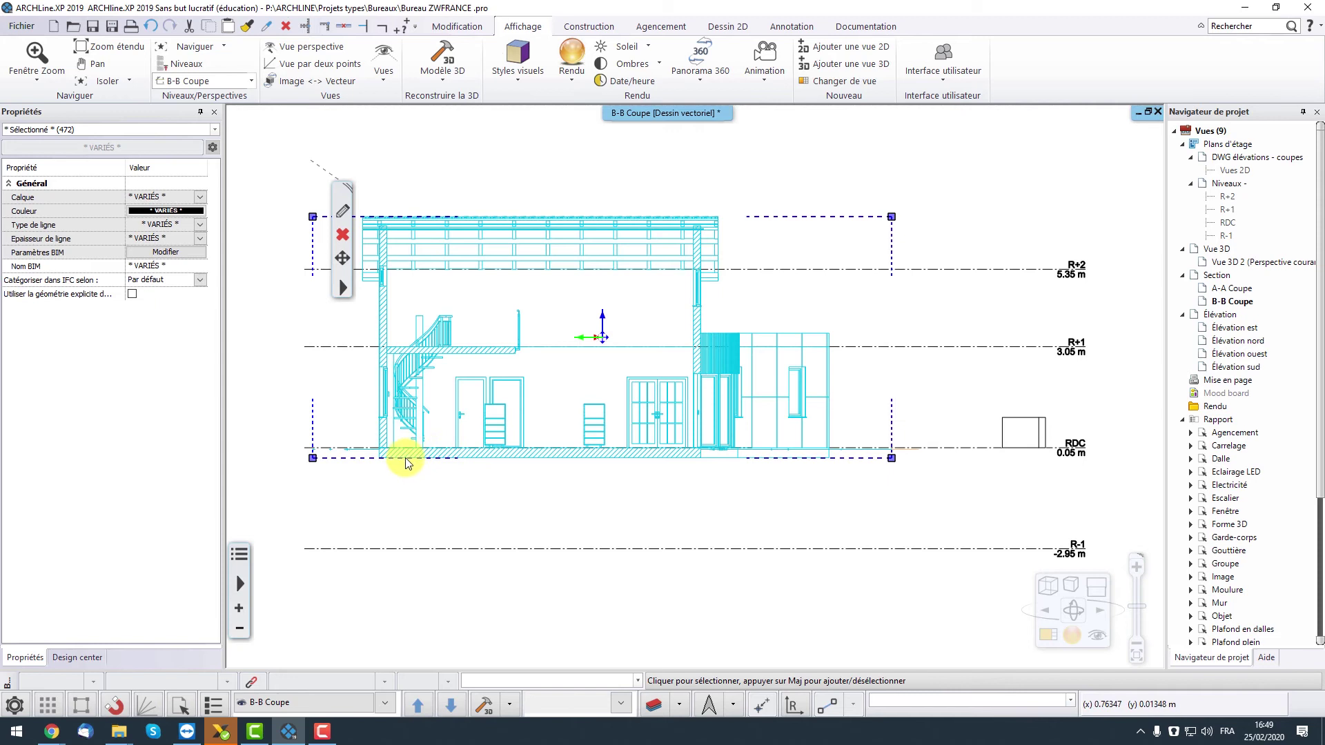
{"action": "key", "text": "ctrl+c"}
{"action": "left_click", "coordinate": [376, 450]}
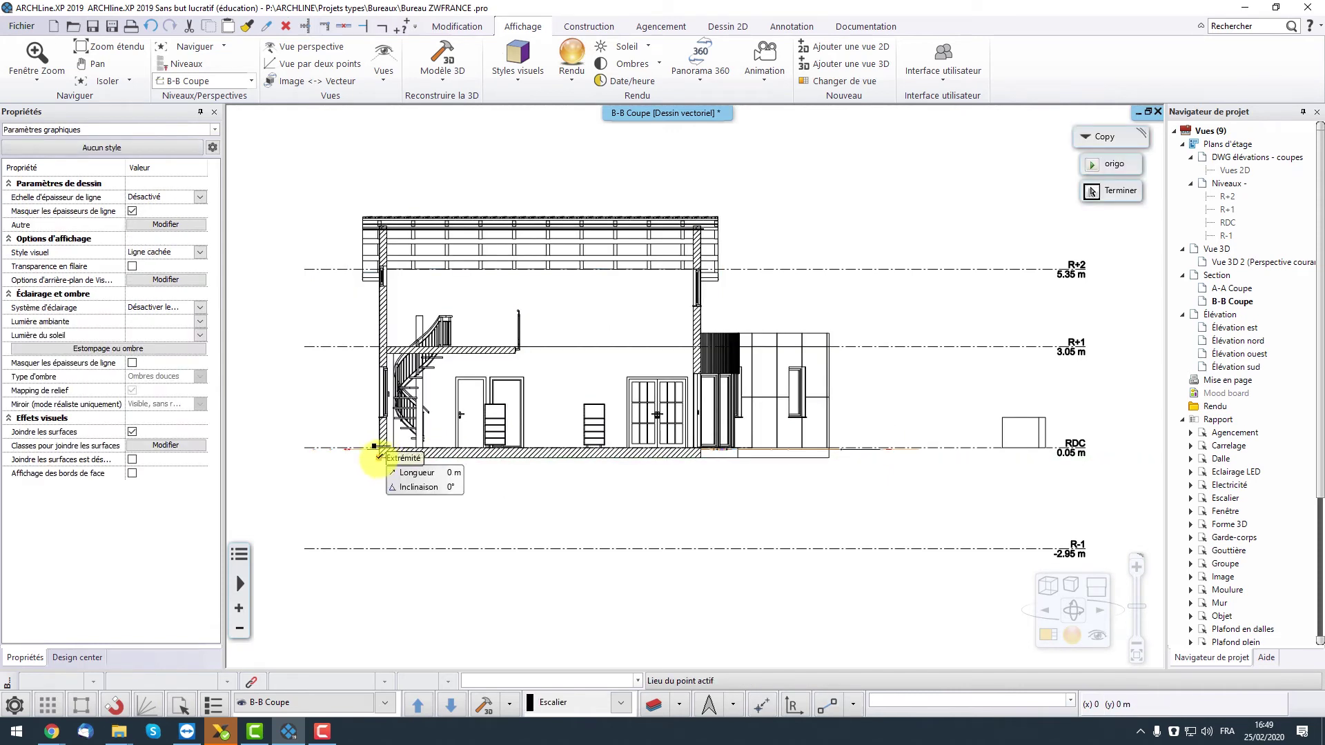
{"action": "left_click", "coordinate": [380, 458]}
- Paste the copied B-B section into the Vues 2D floor, to the right of the A-A section on the same baseline
{"action": "left_click", "coordinate": [1224, 216]}
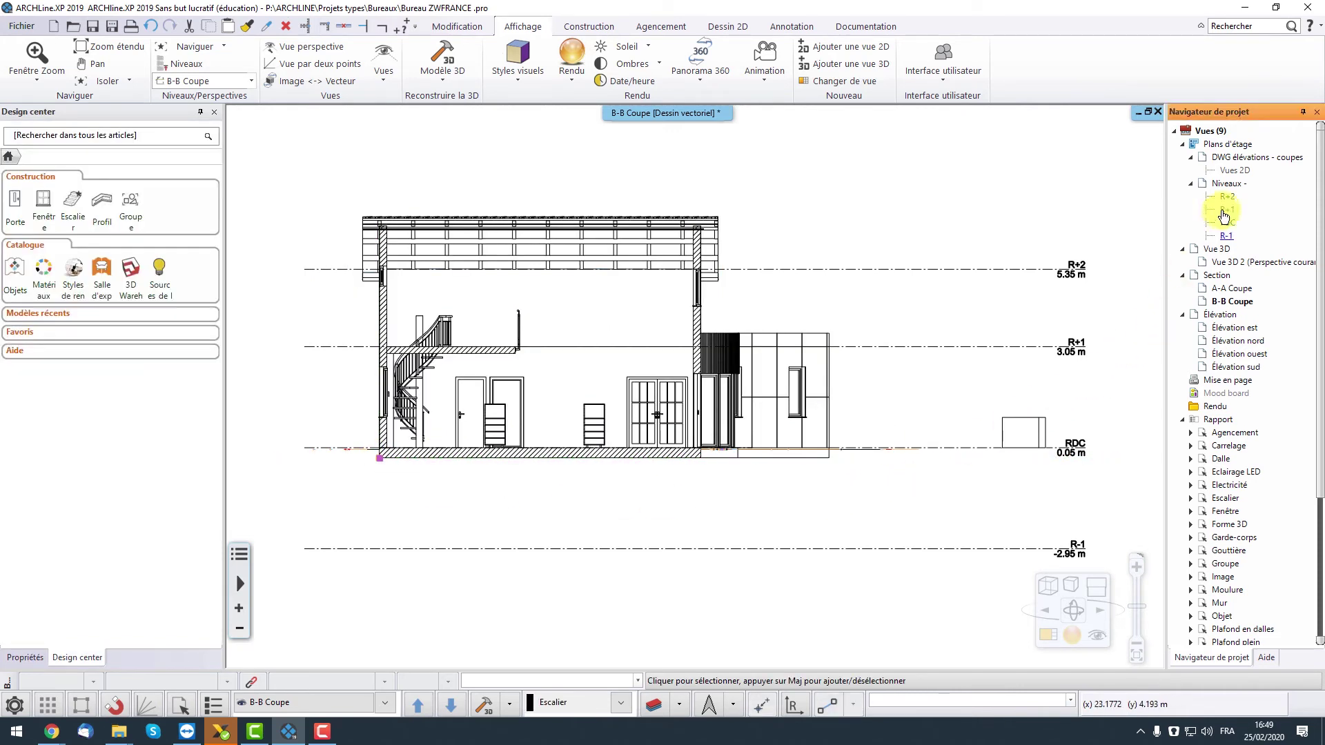
{"action": "double_click", "coordinate": [1225, 170]}
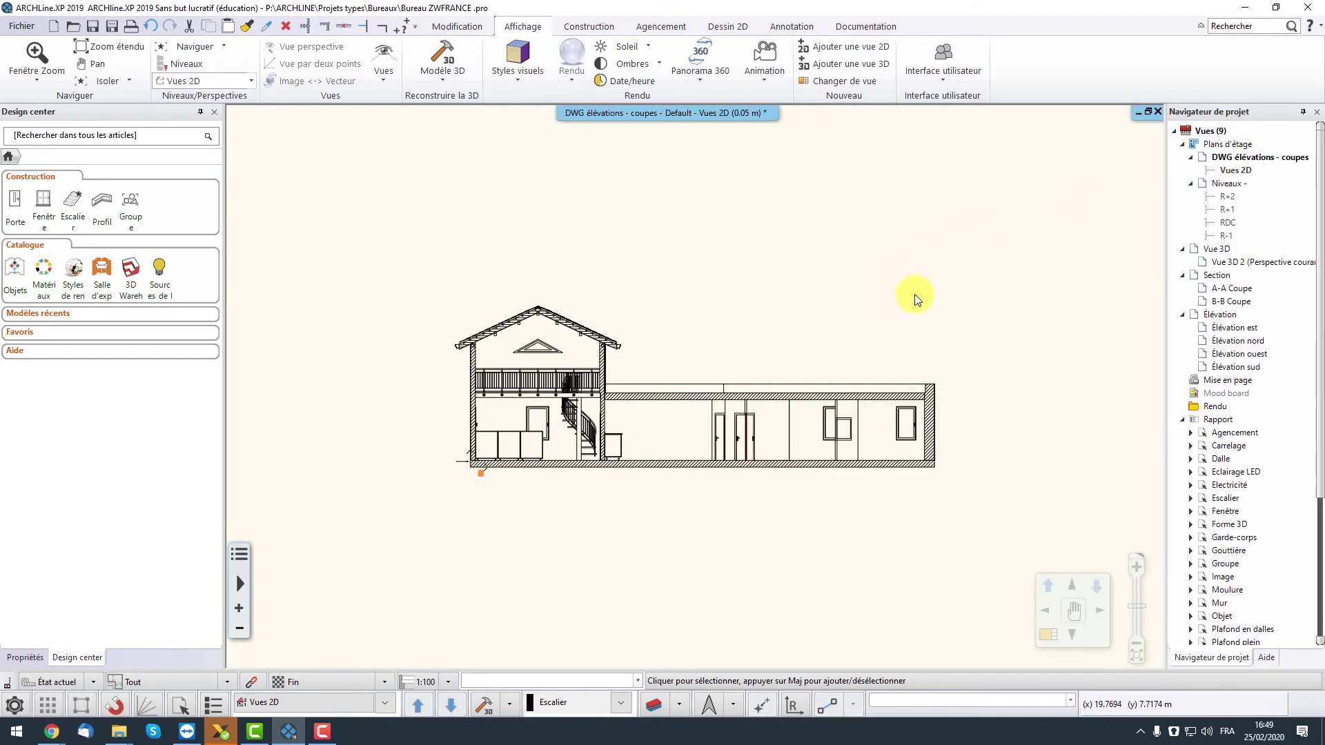
{"action": "key", "text": "ctrl+v"}
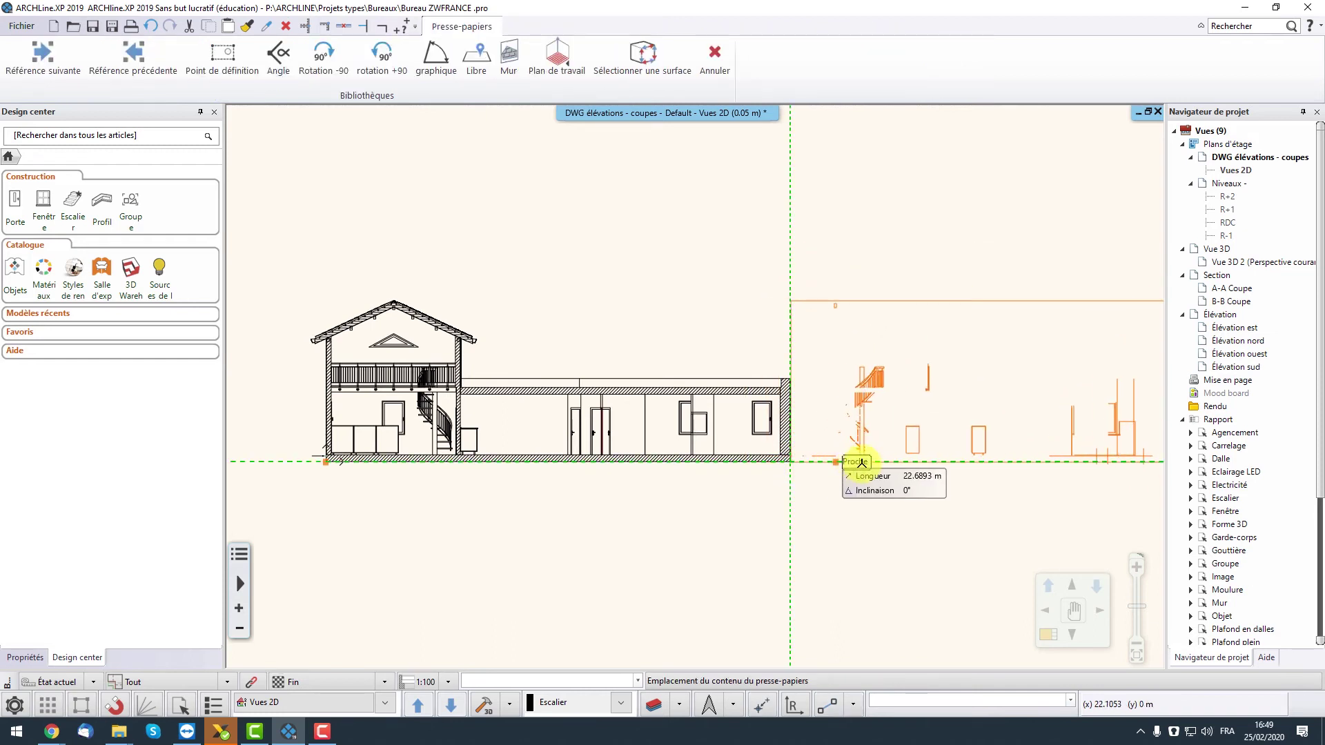
{"action": "left_click", "coordinate": [1023, 465]}
- Check the object type of a door outline in the pasted B-B section, then deselect it
{"action": "scroll", "coordinate": [856, 448], "scroll_direction": "up", "scroll_amount": 5}
{"action": "scroll", "coordinate": [855, 414], "scroll_direction": "up", "scroll_amount": 3}
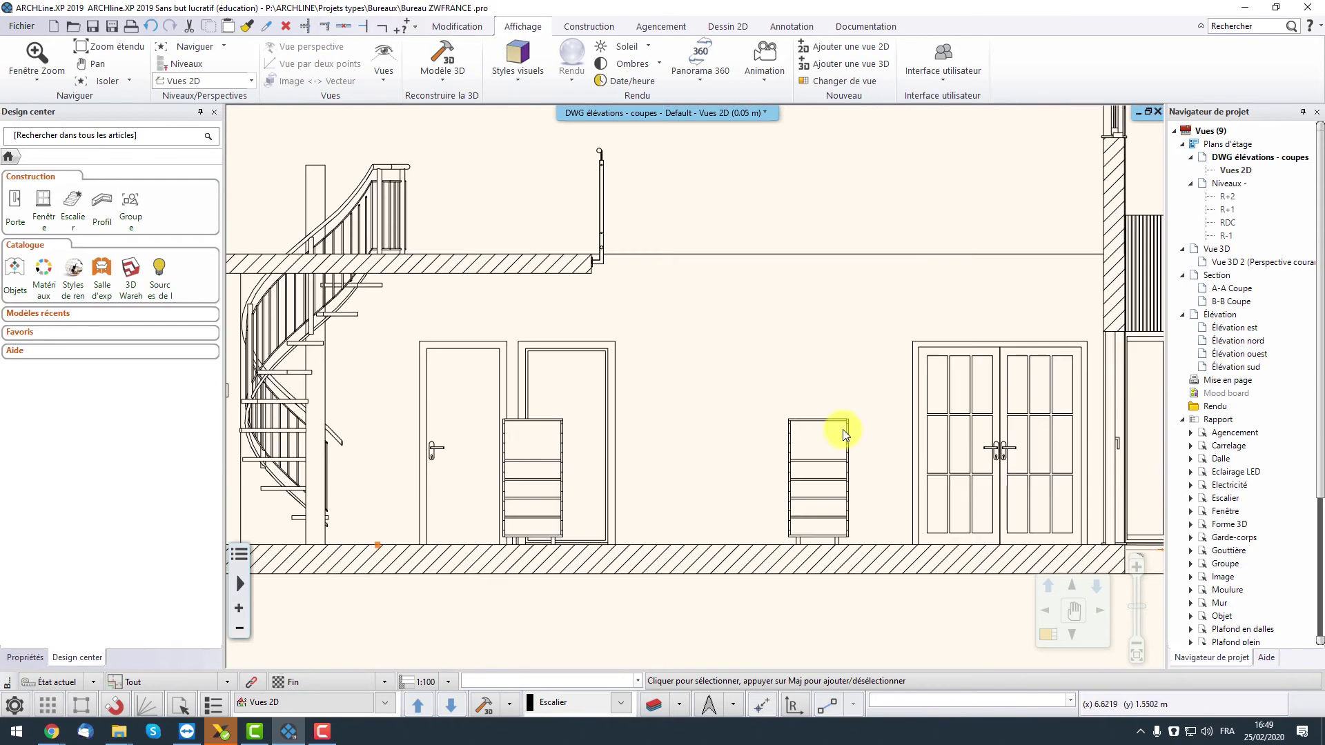
{"action": "left_click", "coordinate": [556, 369]}
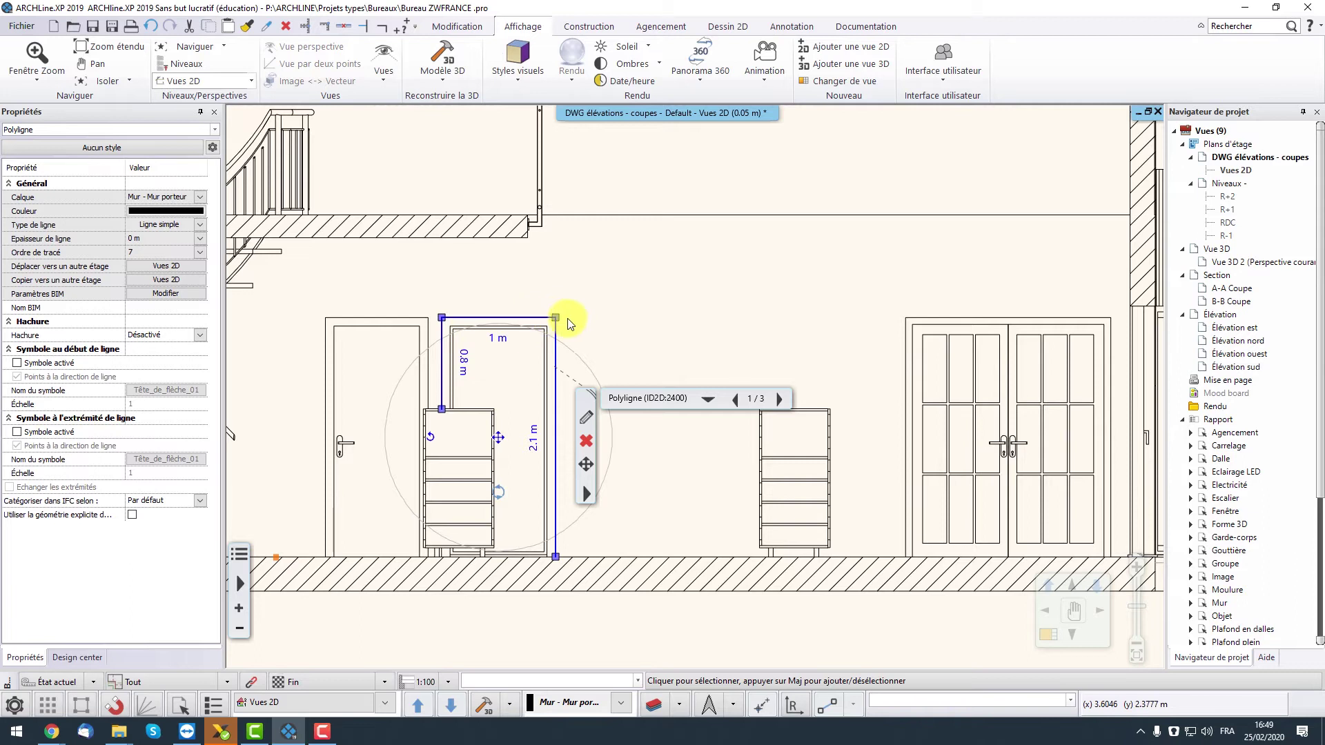
{"action": "middle_click_drag", "start_coordinate": [593, 291], "coordinate": [601, 322]}
{"action": "key", "text": "Escape"}
{"action": "scroll", "coordinate": [550, 387], "scroll_direction": "down", "scroll_amount": 8}
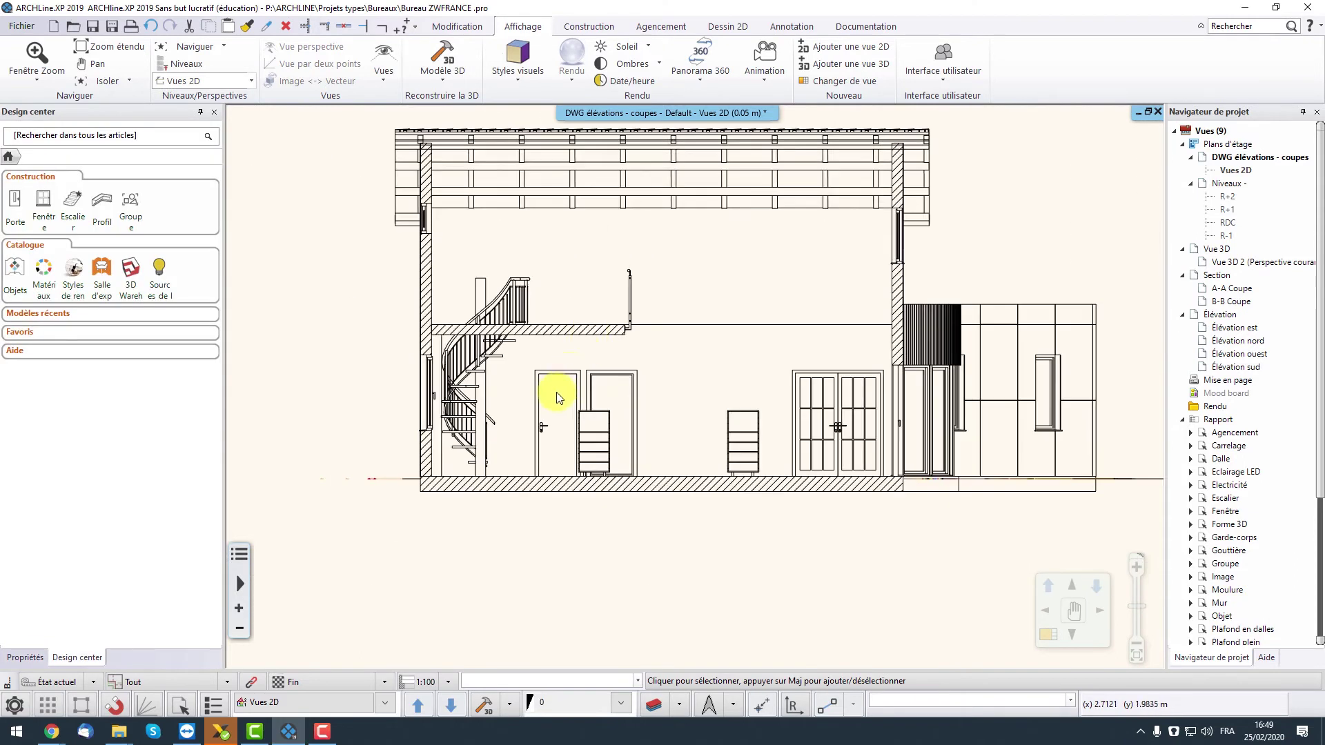
{"action": "scroll", "coordinate": [759, 383], "scroll_direction": "down", "scroll_amount": 2}
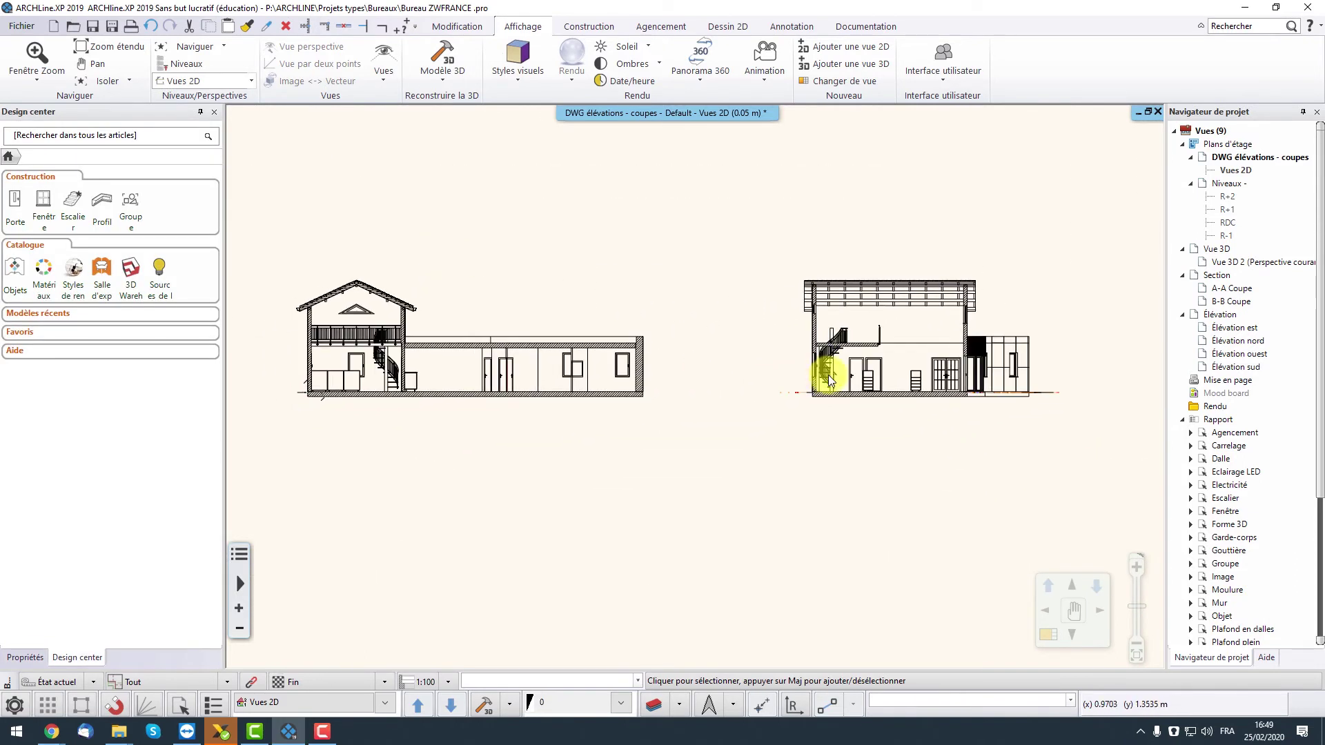
{"action": "scroll", "coordinate": [828, 375], "scroll_direction": "down", "scroll_amount": 2}
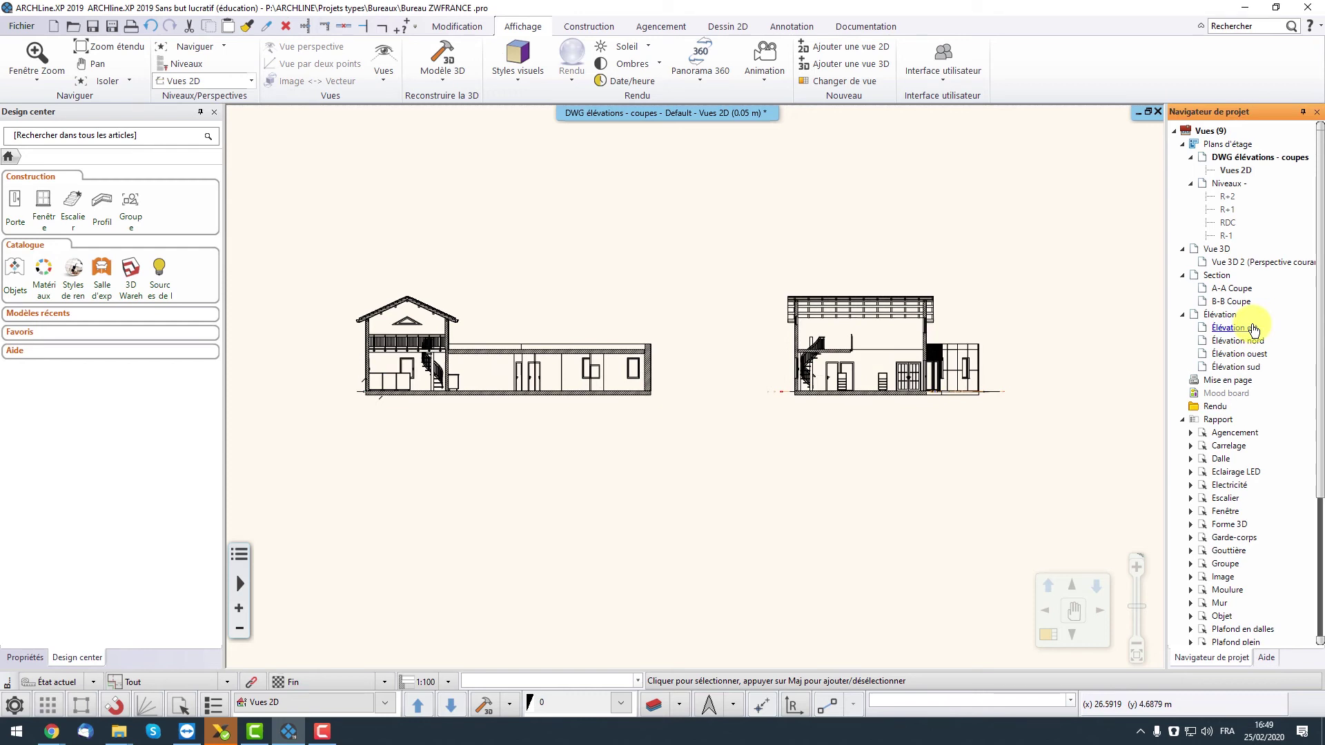
- Copy the Élévation est drawing from its lower-left corner and paste it into Vues 2D below the A-A section
{"action": "double_click", "coordinate": [1253, 328]}
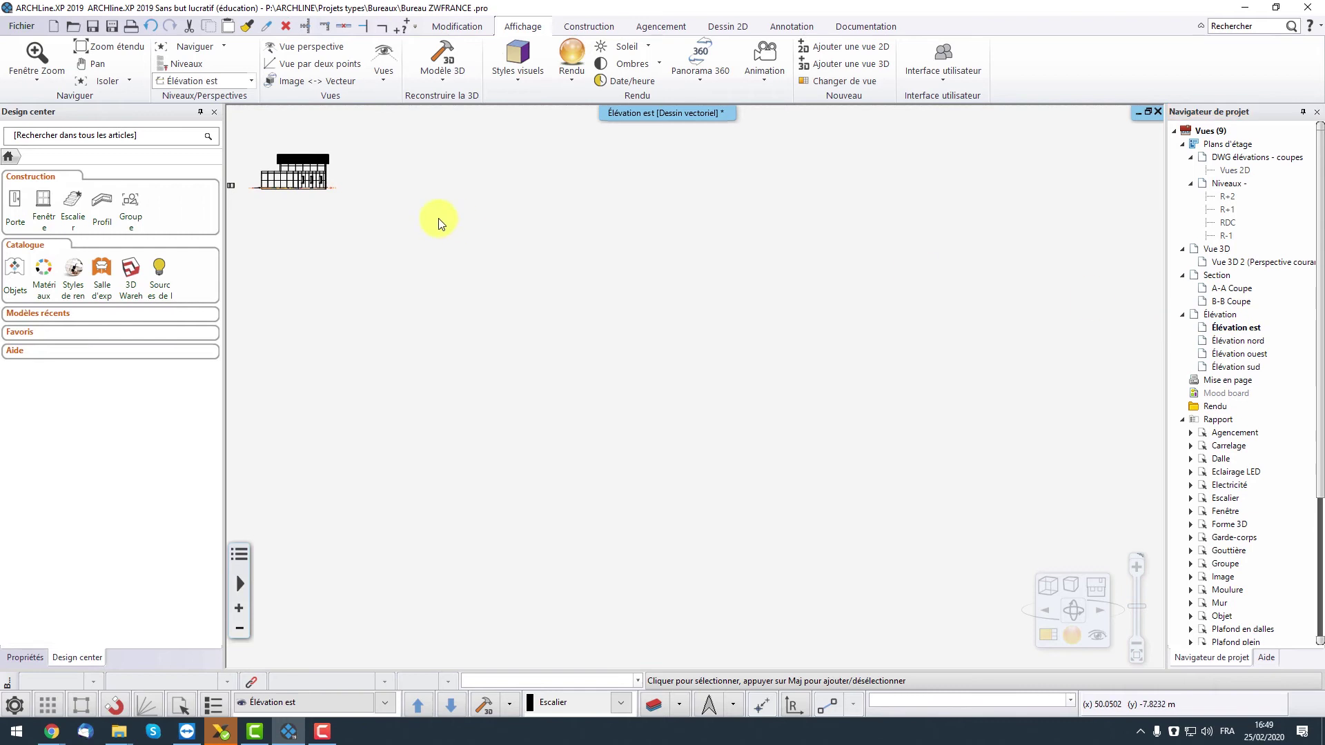
{"action": "left_click", "coordinate": [459, 172]}
{"action": "left_click", "coordinate": [1115, 545]}
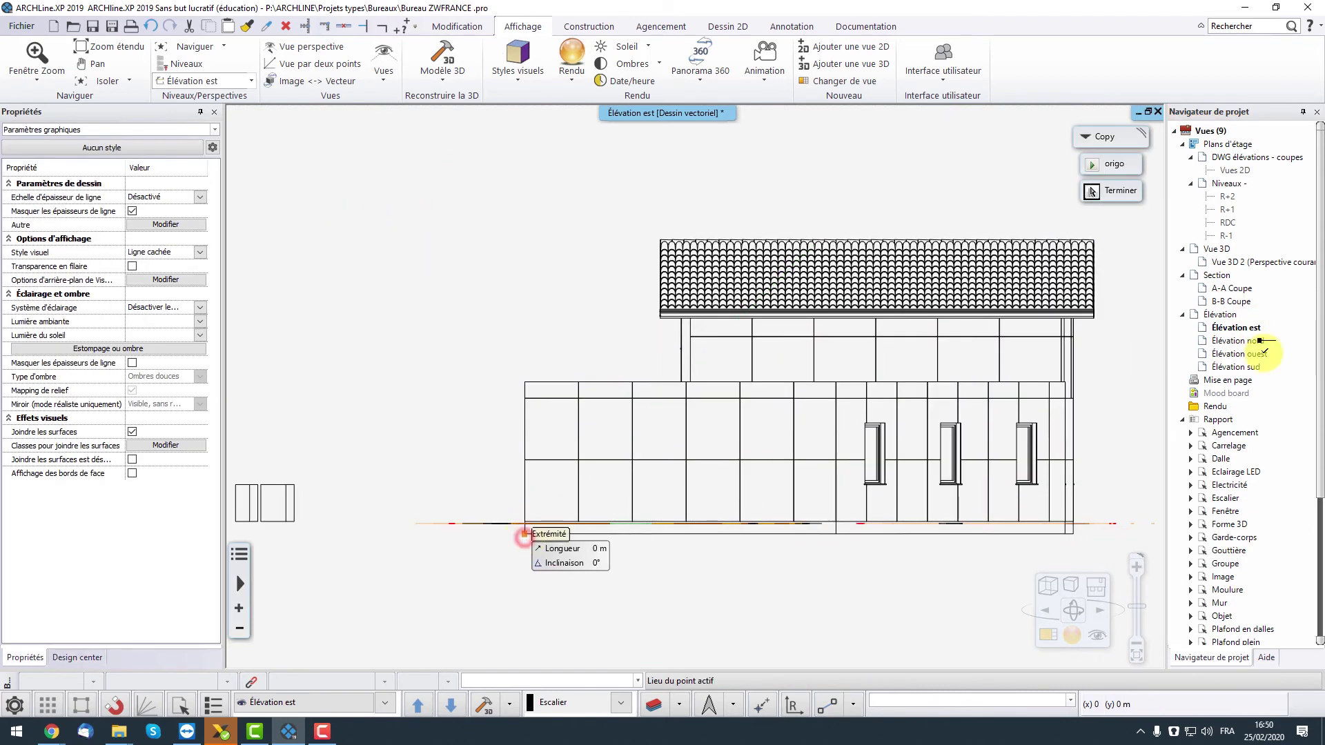
{"action": "double_click", "coordinate": [1234, 171]}
{"action": "key", "text": "ctrl+v"}
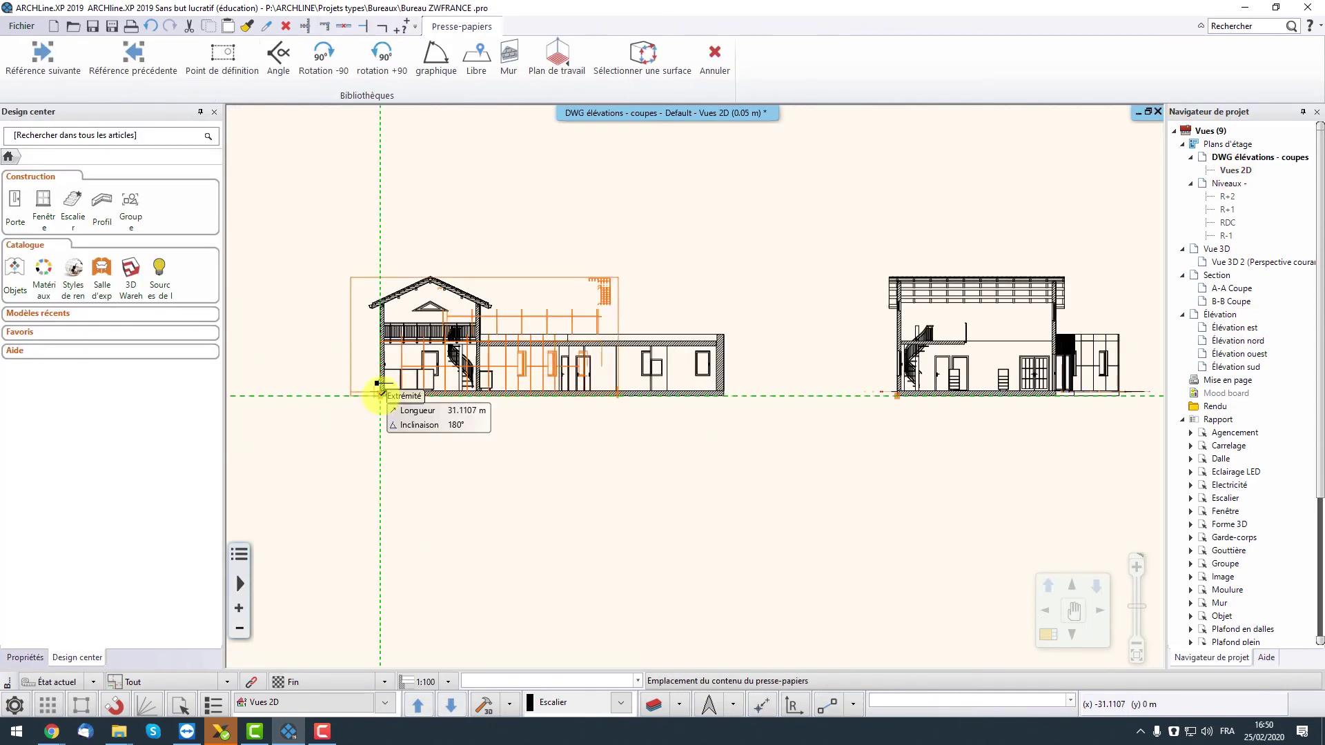
{"action": "left_click", "coordinate": [394, 612]}
- Copy the Élévation nord drawing from its lower-left corner and paste it into Vues 2D below B-B, level with the east elevation
{"action": "double_click", "coordinate": [1229, 340]}
{"action": "left_click", "coordinate": [415, 213]}
{"action": "left_click", "coordinate": [1050, 533]}
{"action": "key", "text": "ctrl+c"}
{"action": "left_click", "coordinate": [499, 466]}
{"action": "double_click", "coordinate": [1234, 170]}
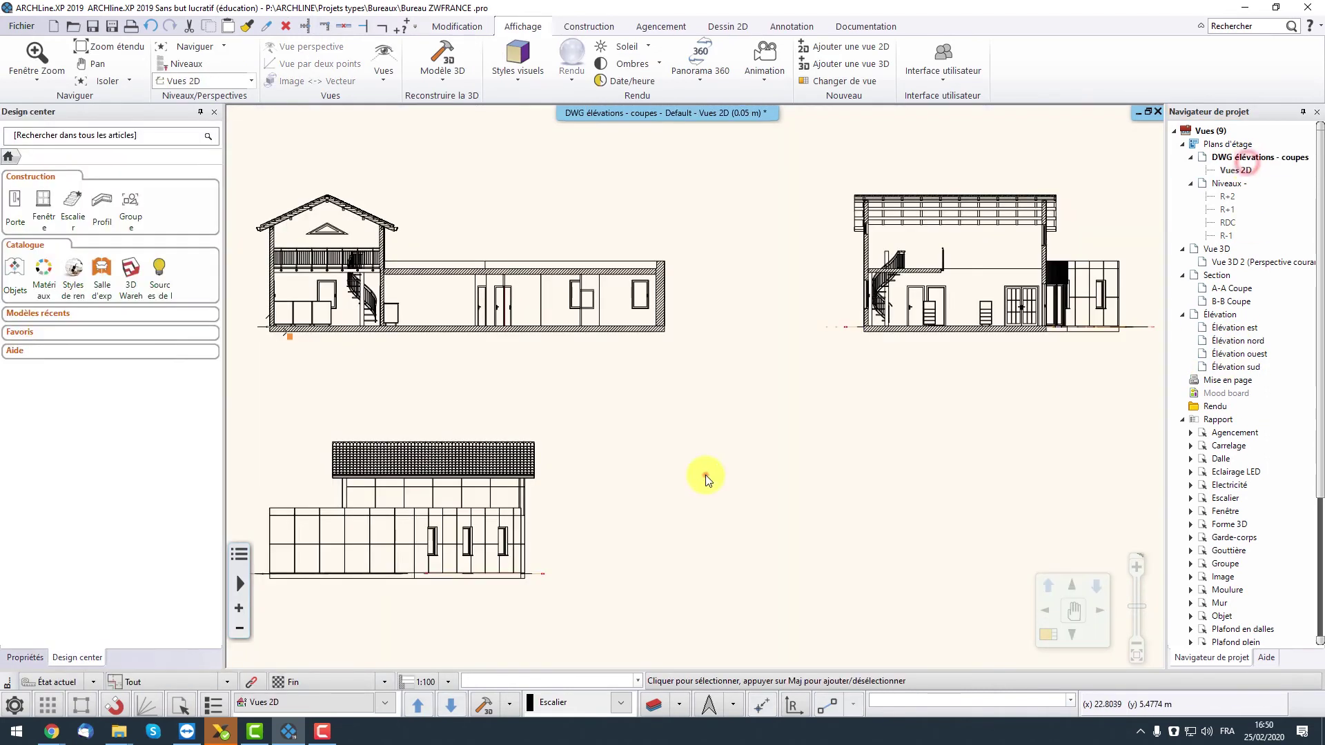
{"action": "key", "text": "ctrl+v"}
{"action": "left_click", "coordinate": [870, 572]}
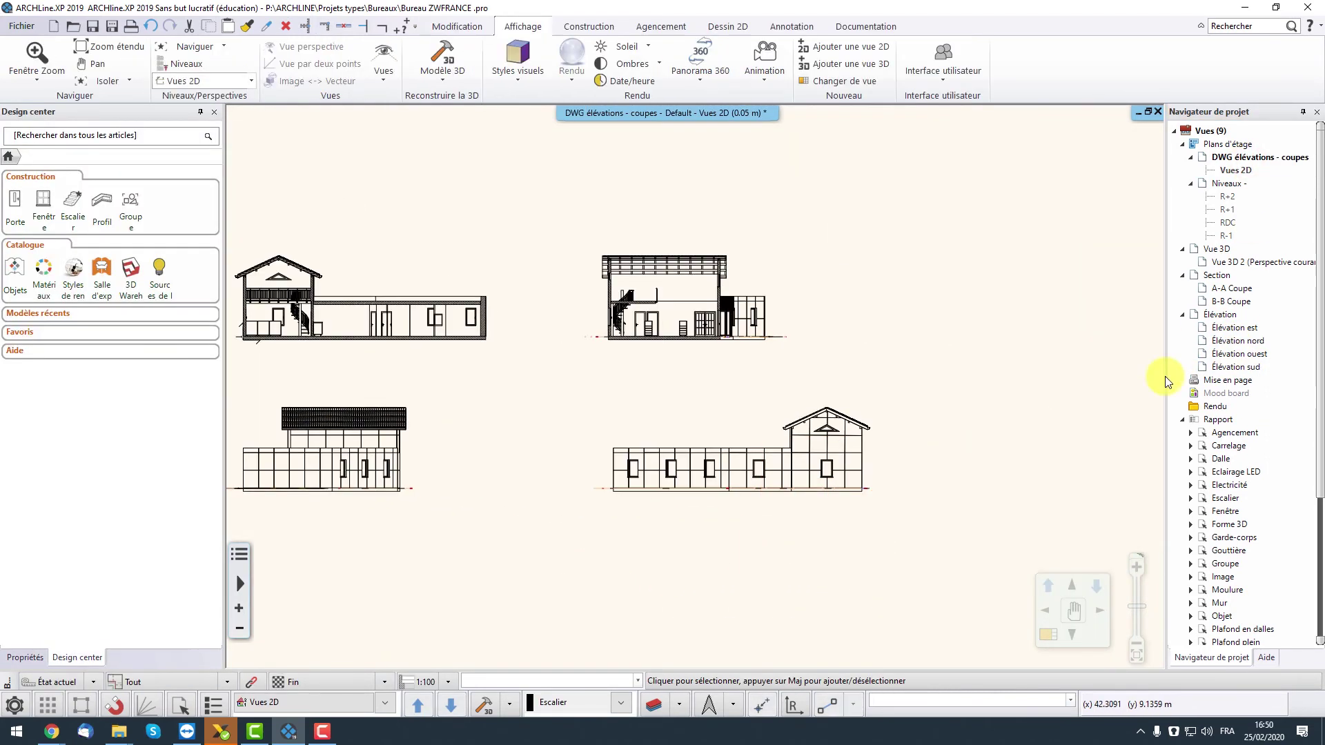
- Copy the Élévation ouest drawing from its lower-left corner and paste it into Vues 2D to the right of the north elevation
{"action": "double_click", "coordinate": [1241, 353]}
{"action": "left_click", "coordinate": [252, 179]}
{"action": "left_click", "coordinate": [842, 532]}
{"action": "key", "text": "ctrl+c"}
{"action": "left_click", "coordinate": [312, 532]}
{"action": "double_click", "coordinate": [1234, 170]}
{"action": "key", "text": "ctrl+v"}
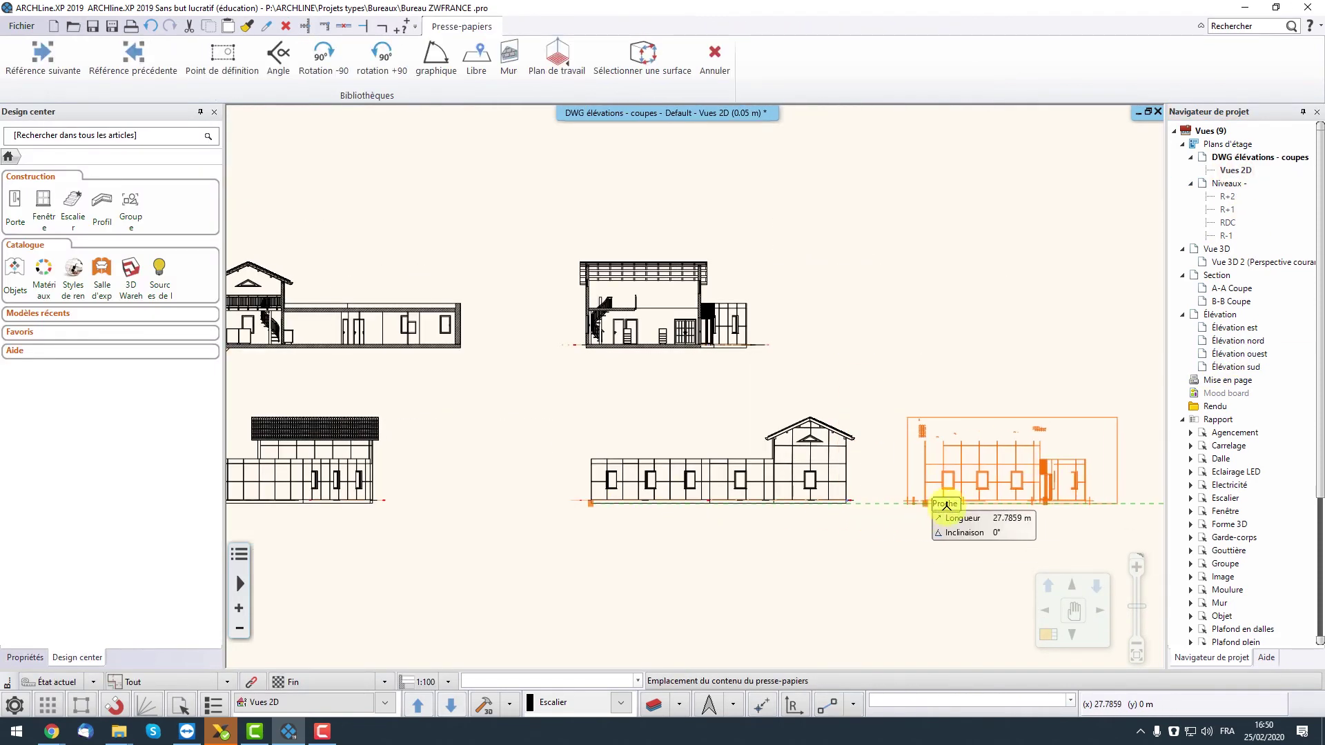
{"action": "left_click", "coordinate": [893, 541]}
- Copy the Élévation sud drawing and paste it into Vues 2D to the right of the west elevation, on the same baseline
{"action": "left_click_drag", "start_coordinate": [350, 230], "coordinate": [956, 515]}
{"action": "double_click", "coordinate": [1235, 169]}
{"action": "middle_click_drag", "start_coordinate": [849, 615], "coordinate": [571, 617]}
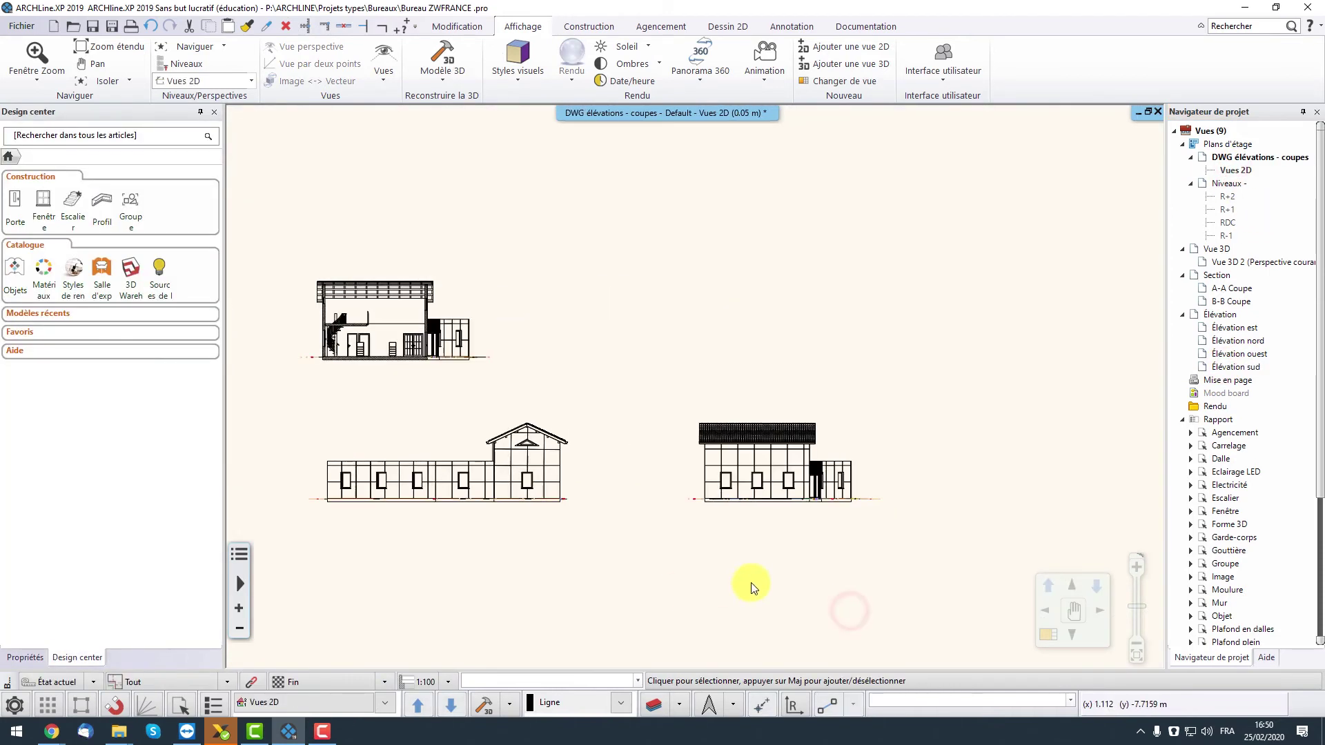
{"action": "key", "text": "ctrl+v"}
{"action": "left_click", "coordinate": [957, 502]}
{"action": "key", "text": "Escape"}
{"action": "scroll", "coordinate": [881, 408], "scroll_direction": "down", "scroll_amount": 3}
{"action": "middle_click_drag", "start_coordinate": [715, 520], "coordinate": [746, 519]}
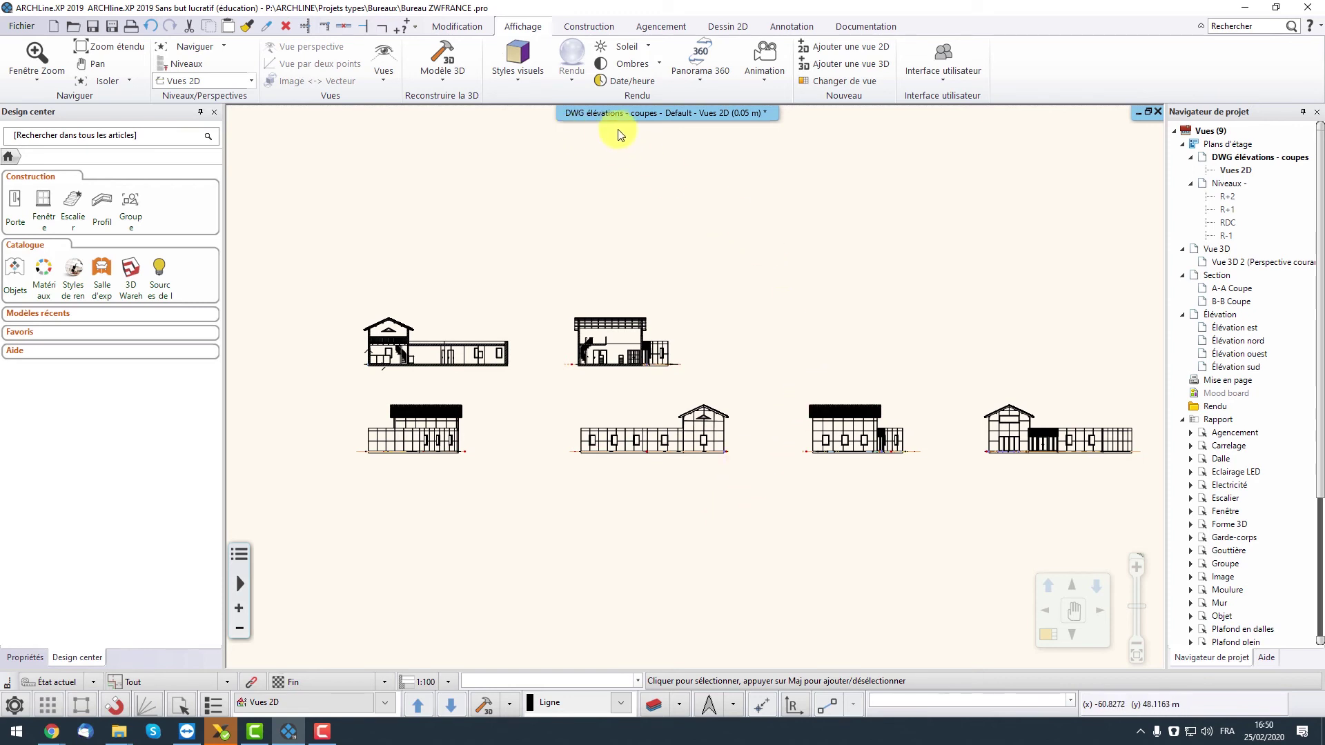
- Export the project as an AutoCAD DWG named "élévations - coupes" in the Bureau folder
{"action": "left_click", "coordinate": [22, 26]}
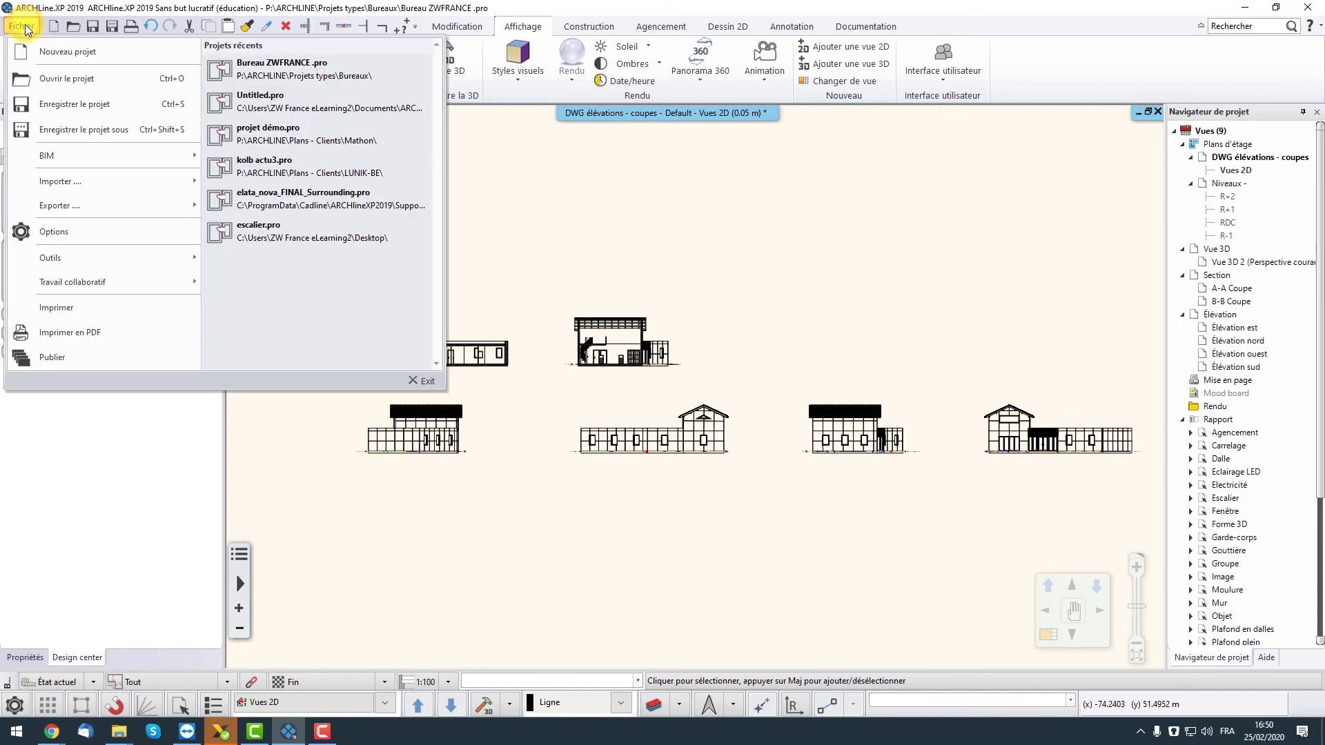
{"action": "mouse_move", "coordinate": [121, 208]}
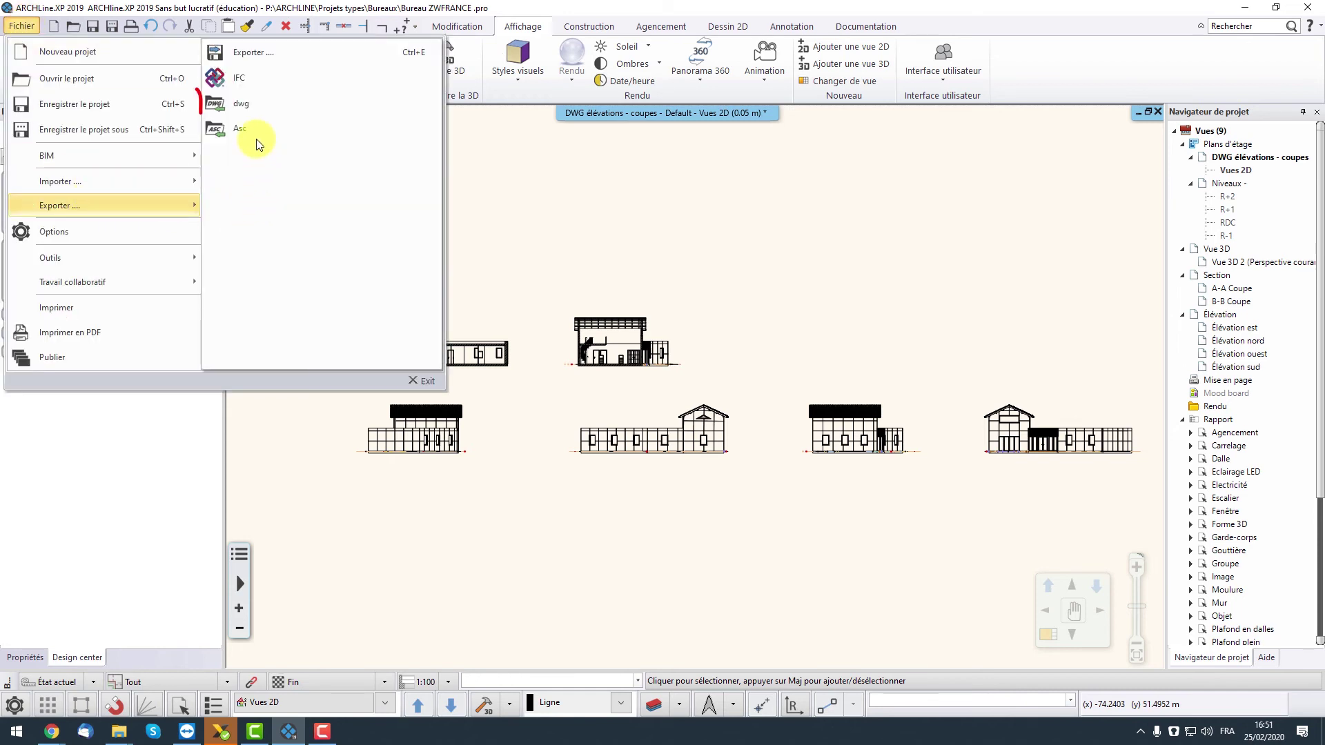
{"action": "left_click", "coordinate": [255, 111]}
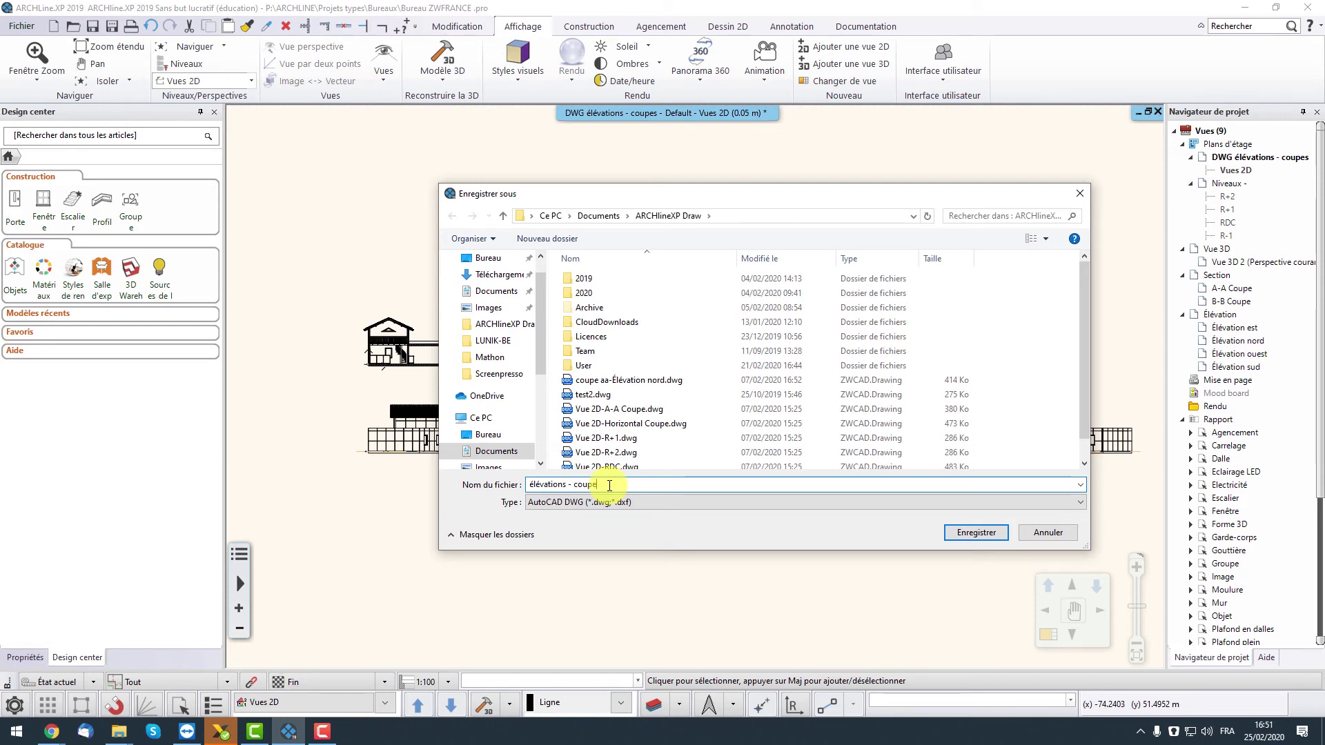
{"action": "left_click", "coordinate": [488, 434]}
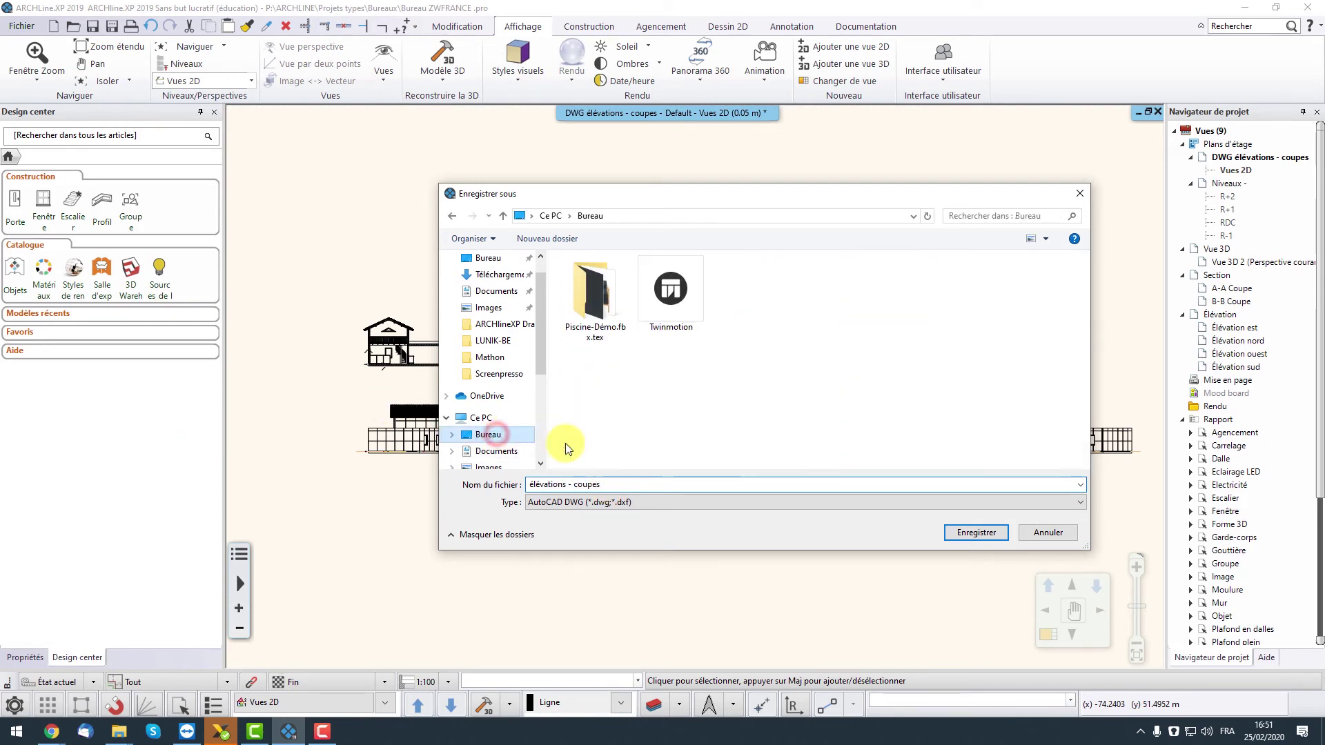
{"action": "left_click", "coordinate": [983, 535]}
{"action": "left_click", "coordinate": [797, 454]}
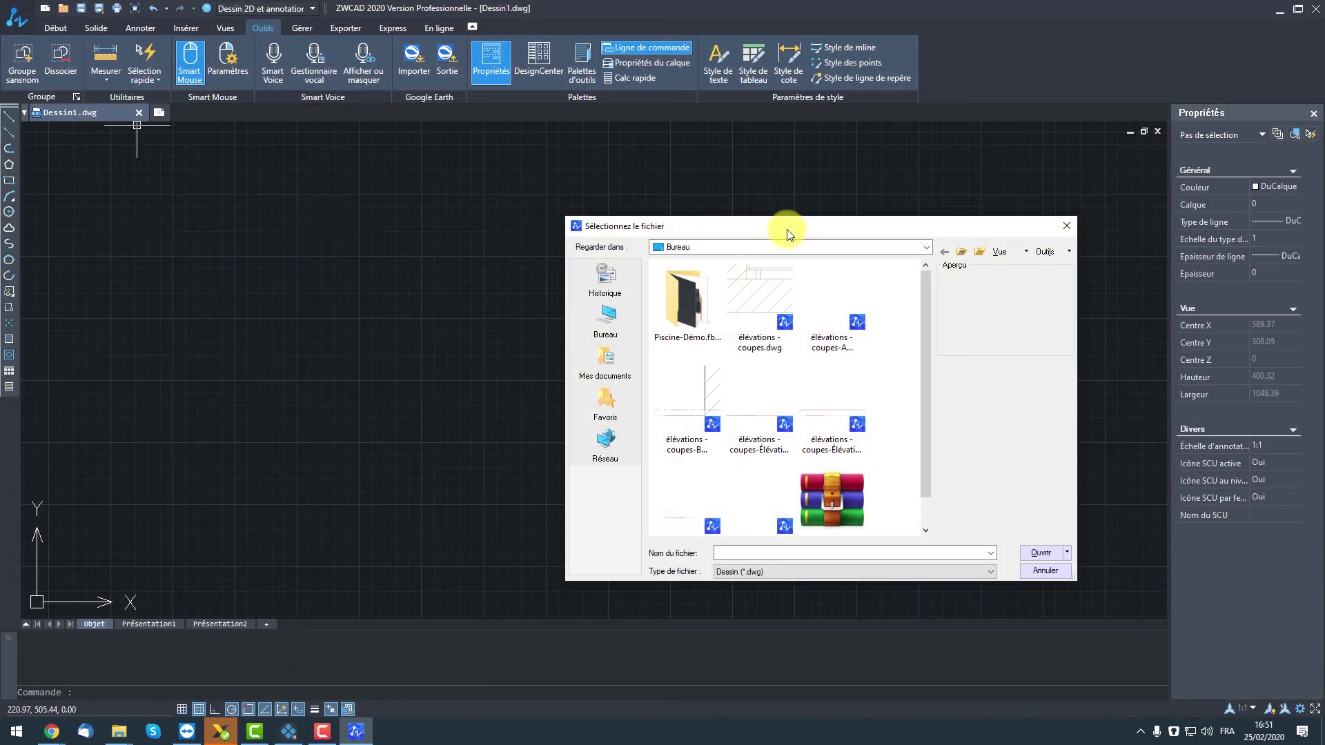
- Open "élévations - coupes.dwg" from the Bureau folder in ZWCAD and show the full drawing
{"action": "left_click_drag", "start_coordinate": [787, 229], "coordinate": [703, 204]}
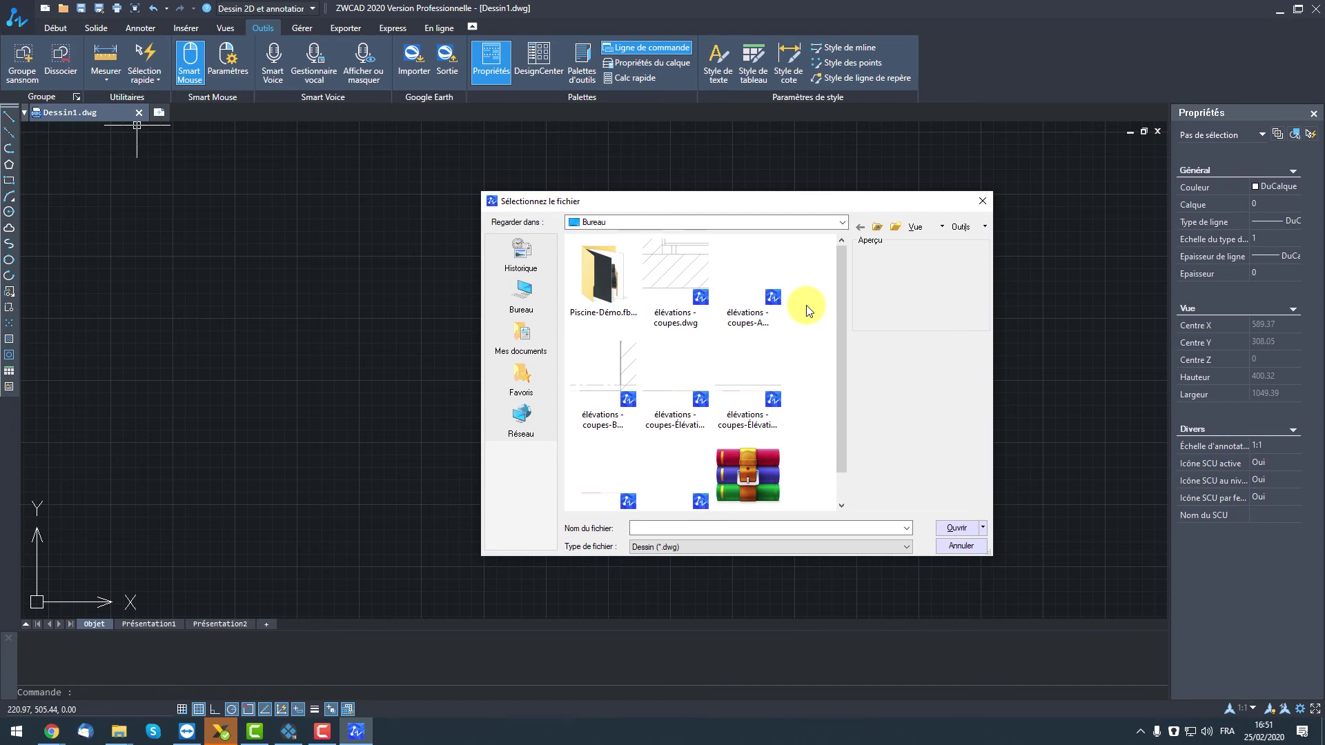
{"action": "left_click", "coordinate": [680, 302]}
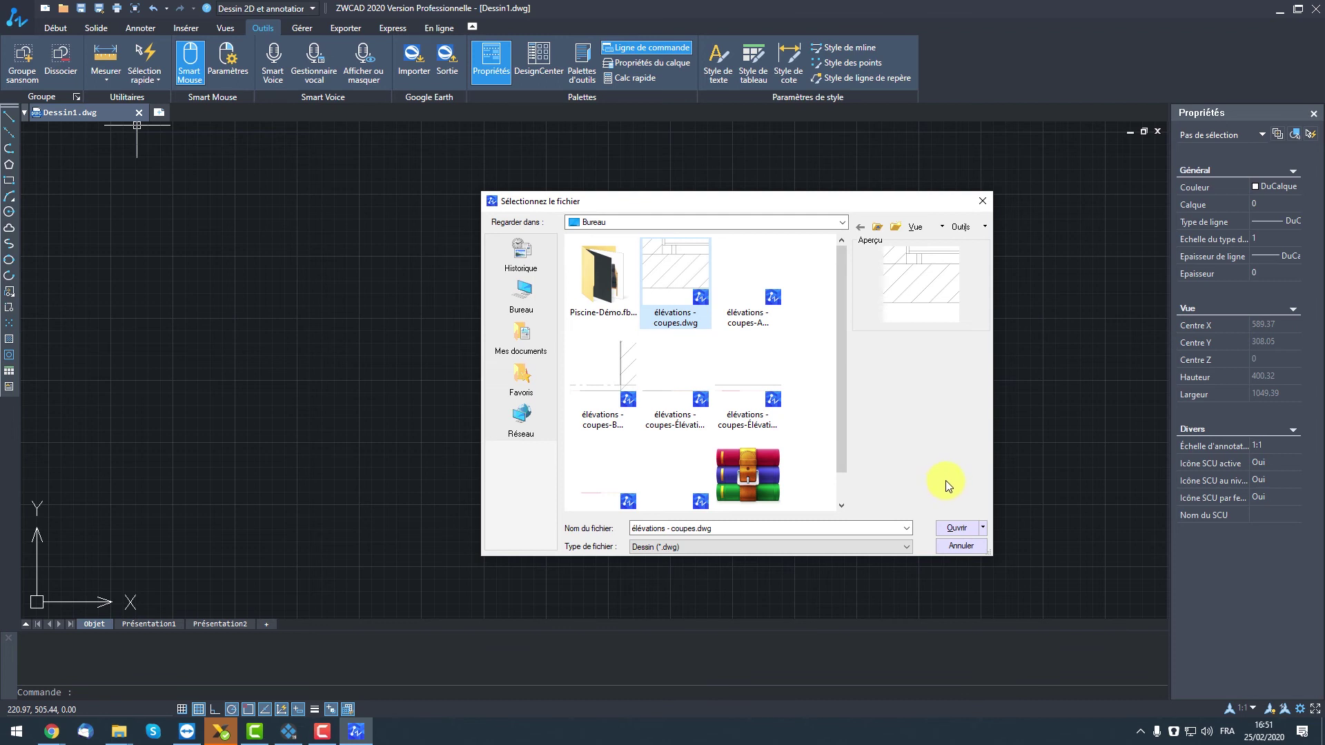
{"action": "left_click", "coordinate": [963, 528]}
{"action": "middle_click", "coordinate": [763, 482]}
{"action": "middle_click_drag", "start_coordinate": [437, 398], "coordinate": [613, 405]}
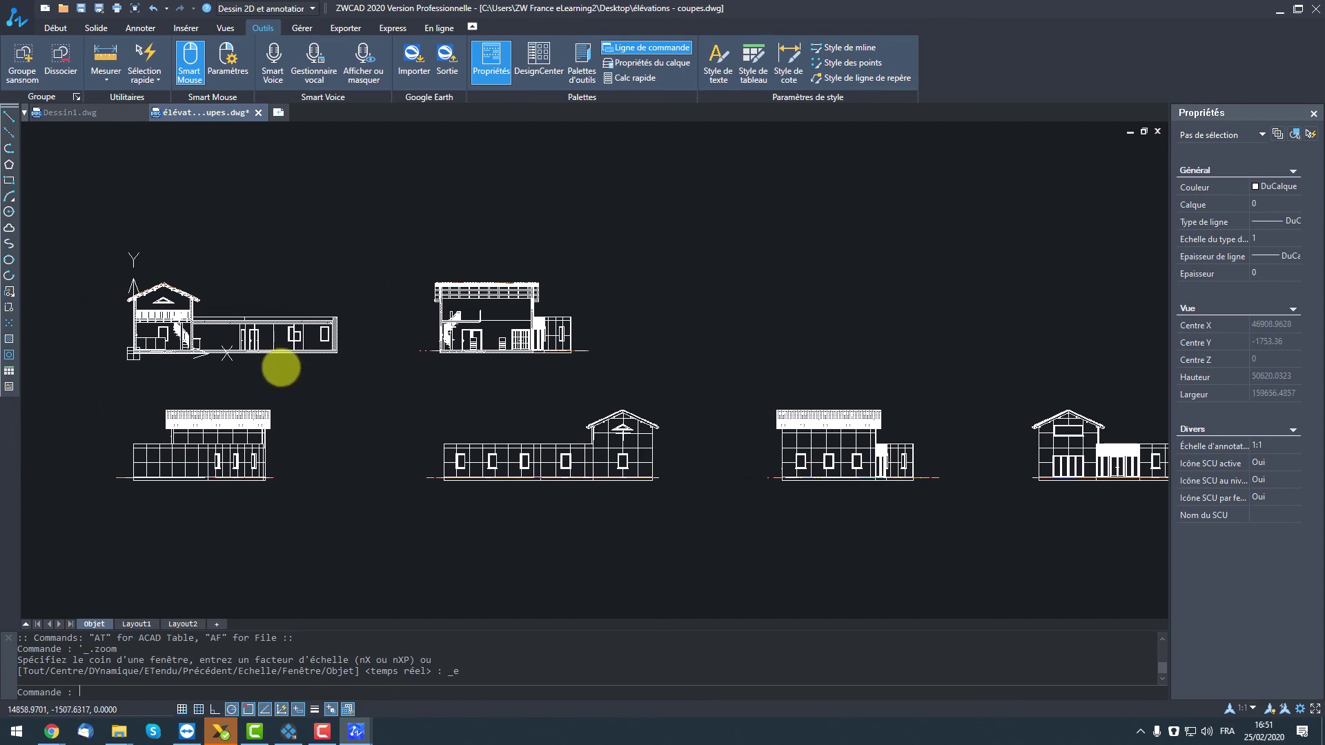
- Check the object type of a vertical facade line in the north elevation, then deselect it
{"action": "scroll", "coordinate": [240, 432], "scroll_direction": "up", "scroll_amount": 5}
{"action": "middle_click_drag", "start_coordinate": [242, 444], "coordinate": [728, 299]}
{"action": "middle_click_drag", "start_coordinate": [897, 329], "coordinate": [325, 349]}
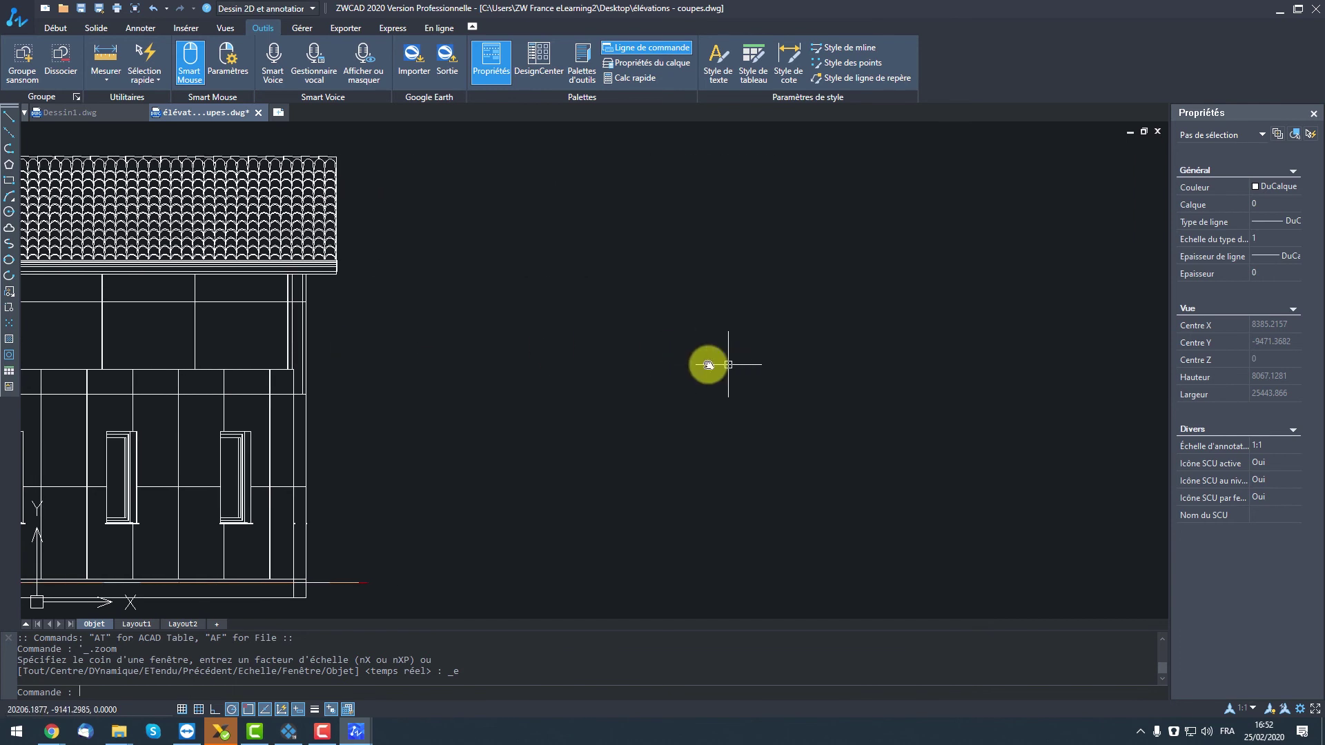
{"action": "middle_click_drag", "start_coordinate": [708, 365], "coordinate": [207, 326]}
{"action": "middle_click_drag", "start_coordinate": [823, 417], "coordinate": [222, 355]}
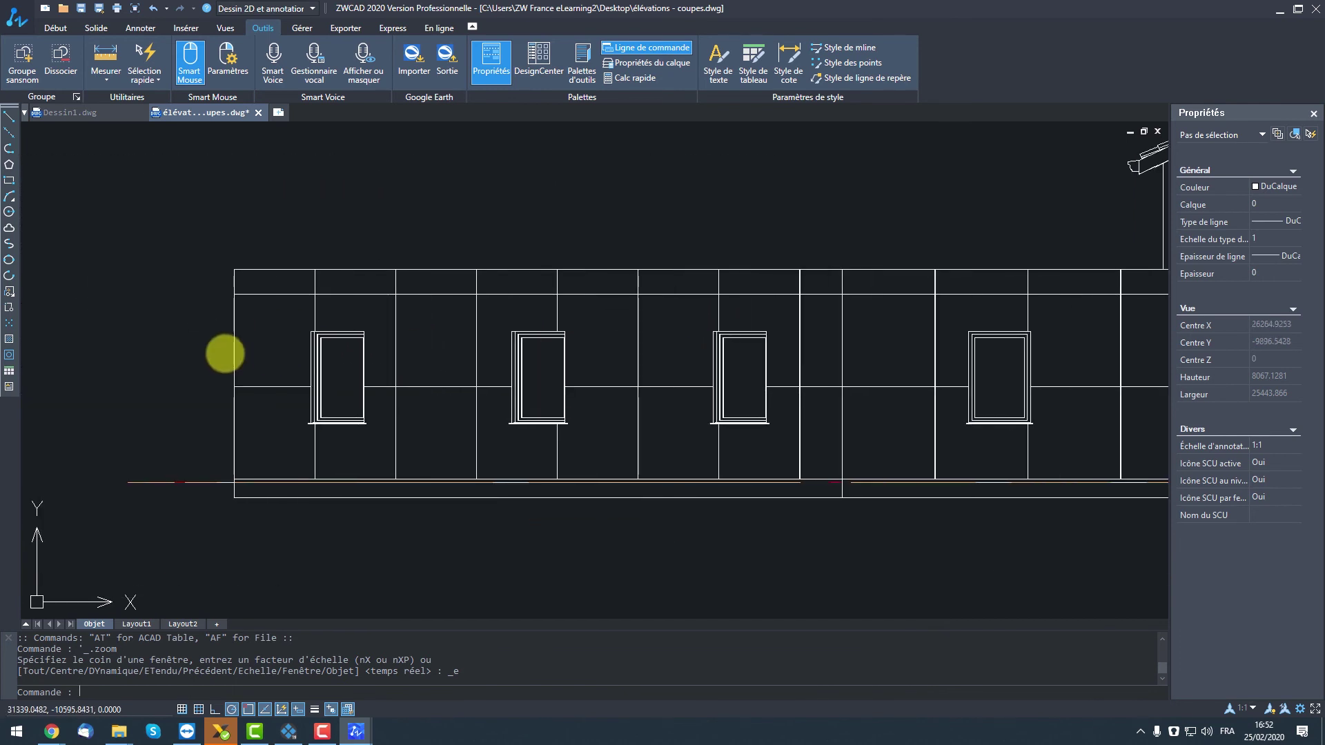
{"action": "left_click", "coordinate": [398, 336]}
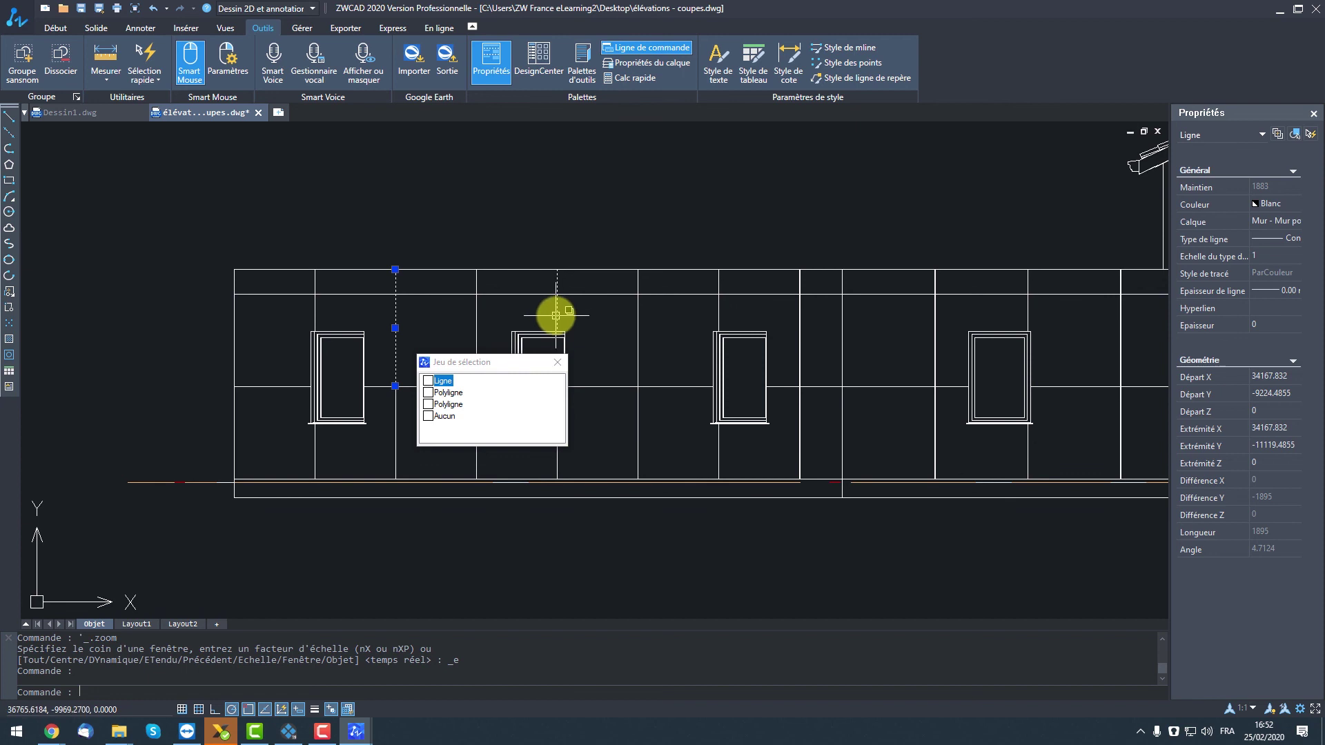
{"action": "key", "text": "Escape"}
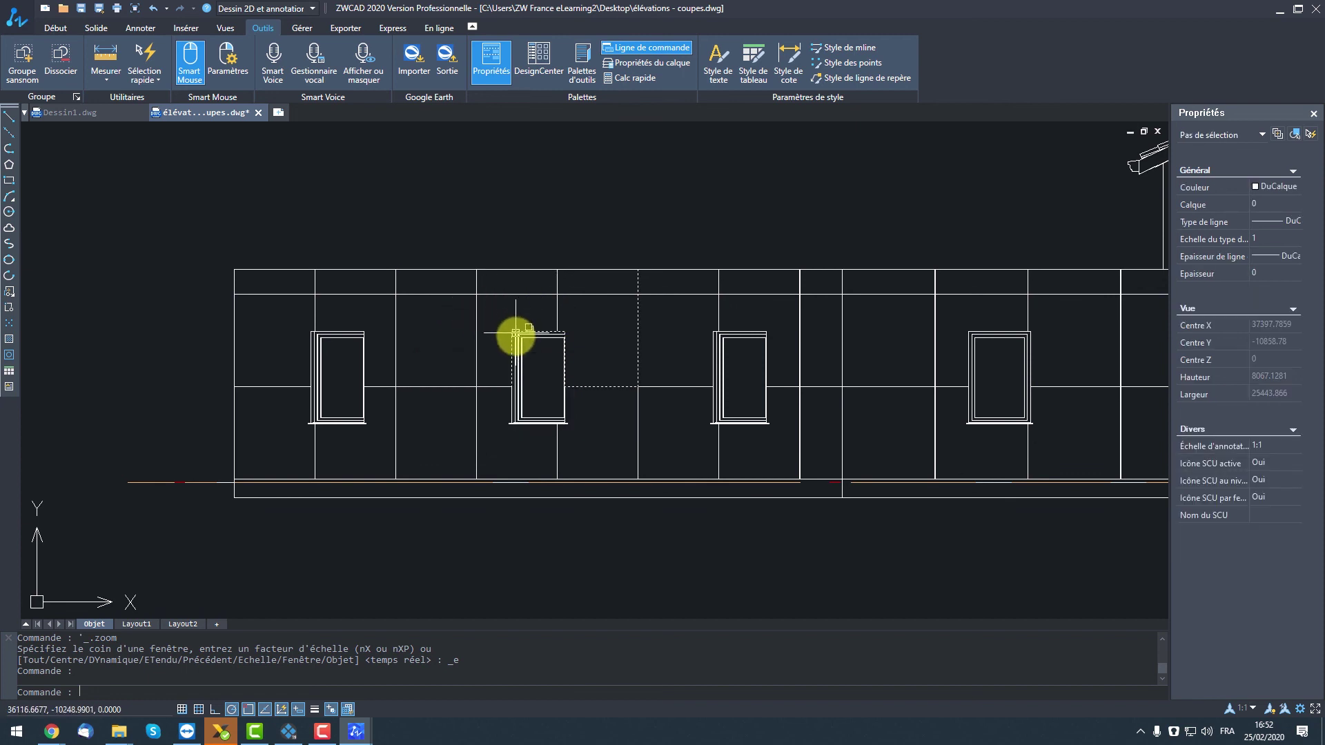
- Examine the exported linework across the north, west and south elevations, ending at the south elevation's entrance
{"action": "scroll", "coordinate": [534, 336], "scroll_direction": "down", "scroll_amount": 2}
{"action": "scroll", "coordinate": [718, 373], "scroll_direction": "down", "scroll_amount": 5}
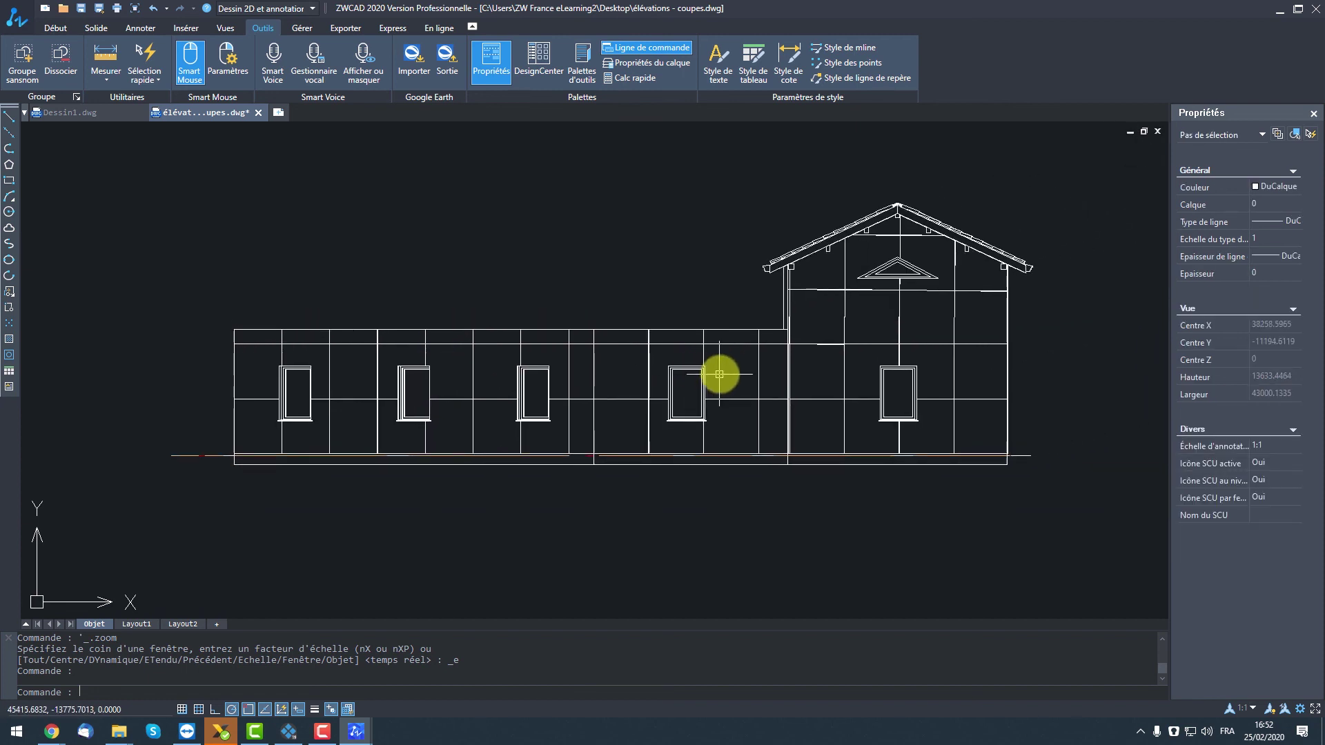
{"action": "middle_click_drag", "start_coordinate": [694, 376], "coordinate": [600, 387]}
{"action": "middle_click_drag", "start_coordinate": [815, 379], "coordinate": [514, 392]}
{"action": "middle_click_drag", "start_coordinate": [893, 379], "coordinate": [580, 384]}
{"action": "scroll", "coordinate": [771, 407], "scroll_direction": "up", "scroll_amount": 4}
{"action": "scroll", "coordinate": [769, 410], "scroll_direction": "down", "scroll_amount": 2}
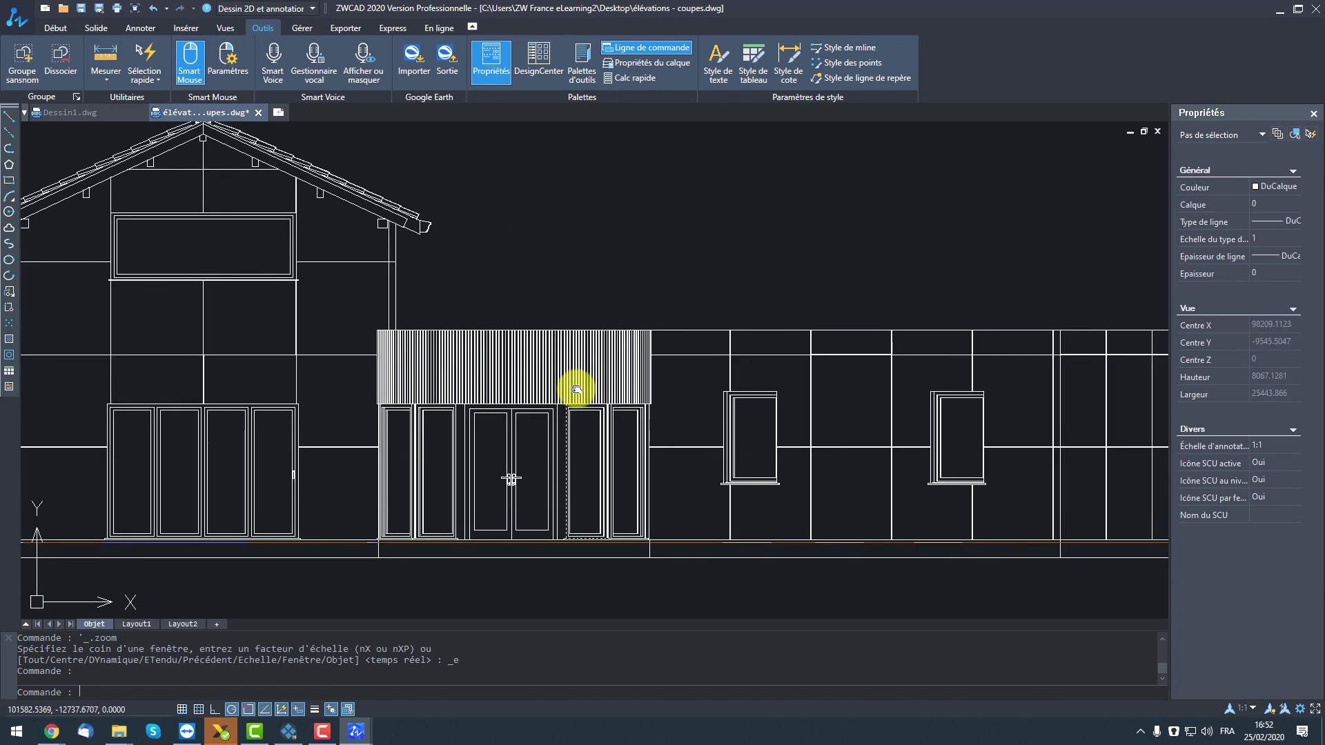